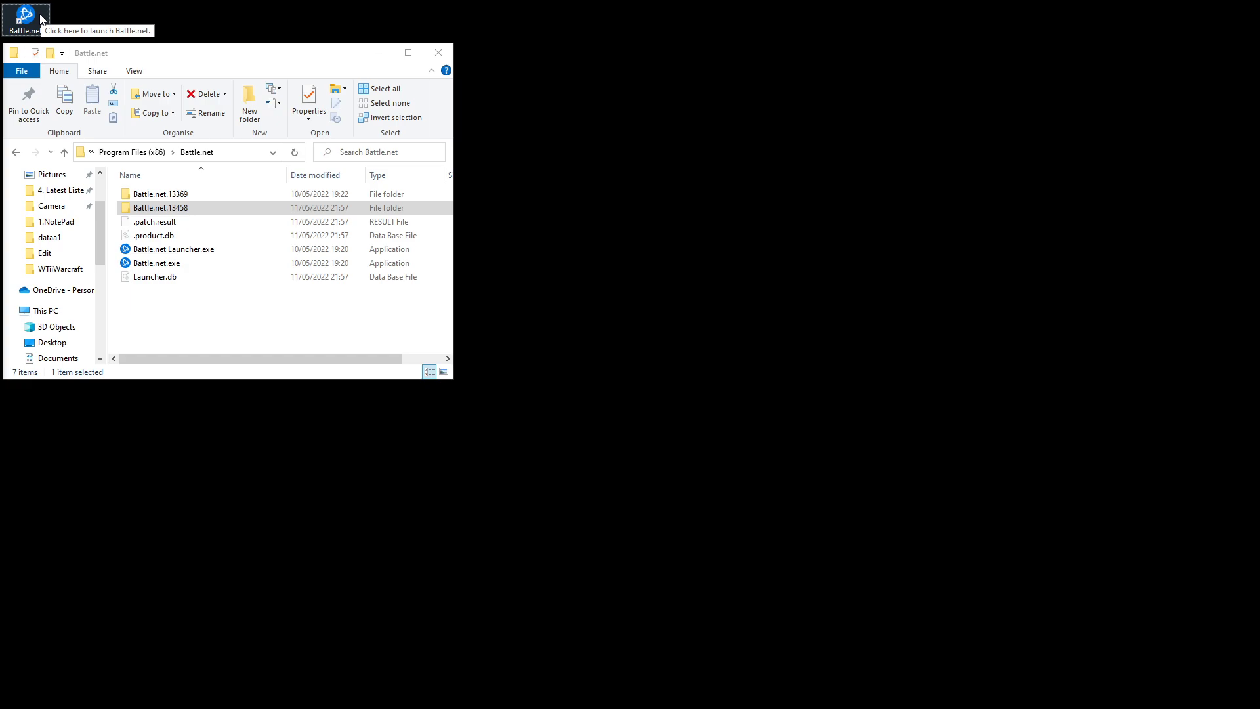
# Step: Try to launch Battle.net from the desktop, and permanently delete the Battle.net.13458 folder from its Program Files (x86) folder
pyautogui.doubleClick(40, 20)
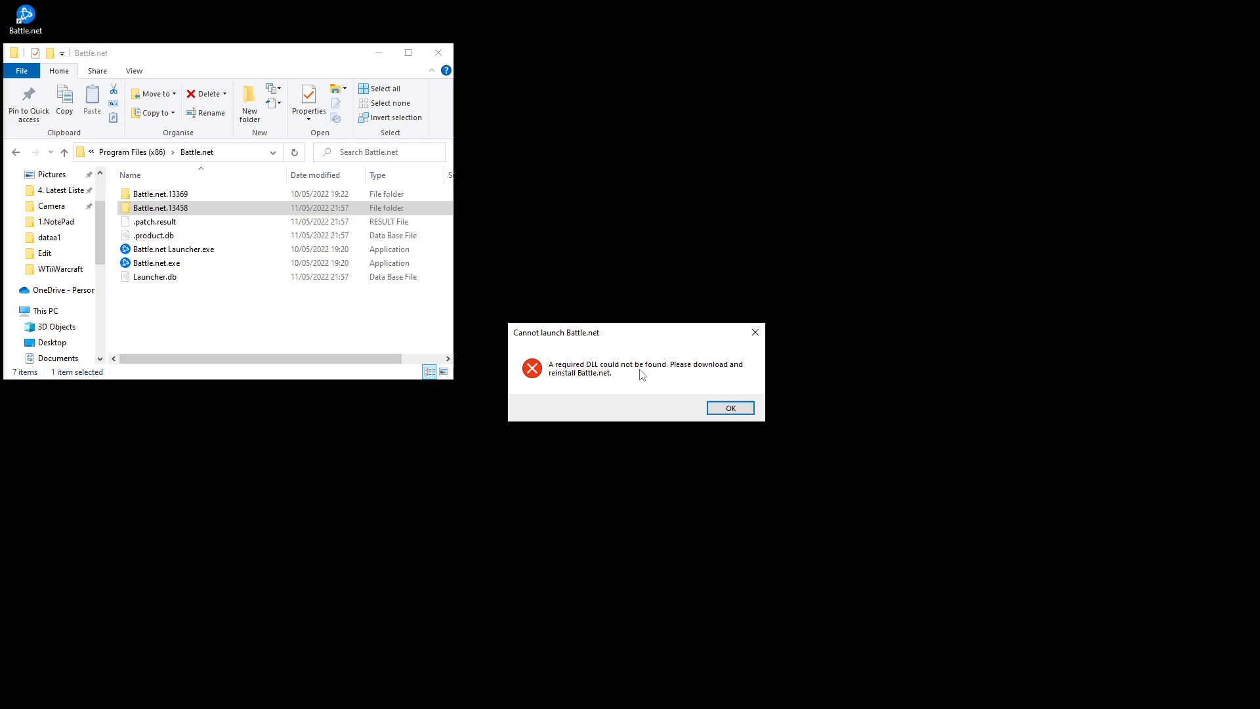
pyautogui.click(711, 404)
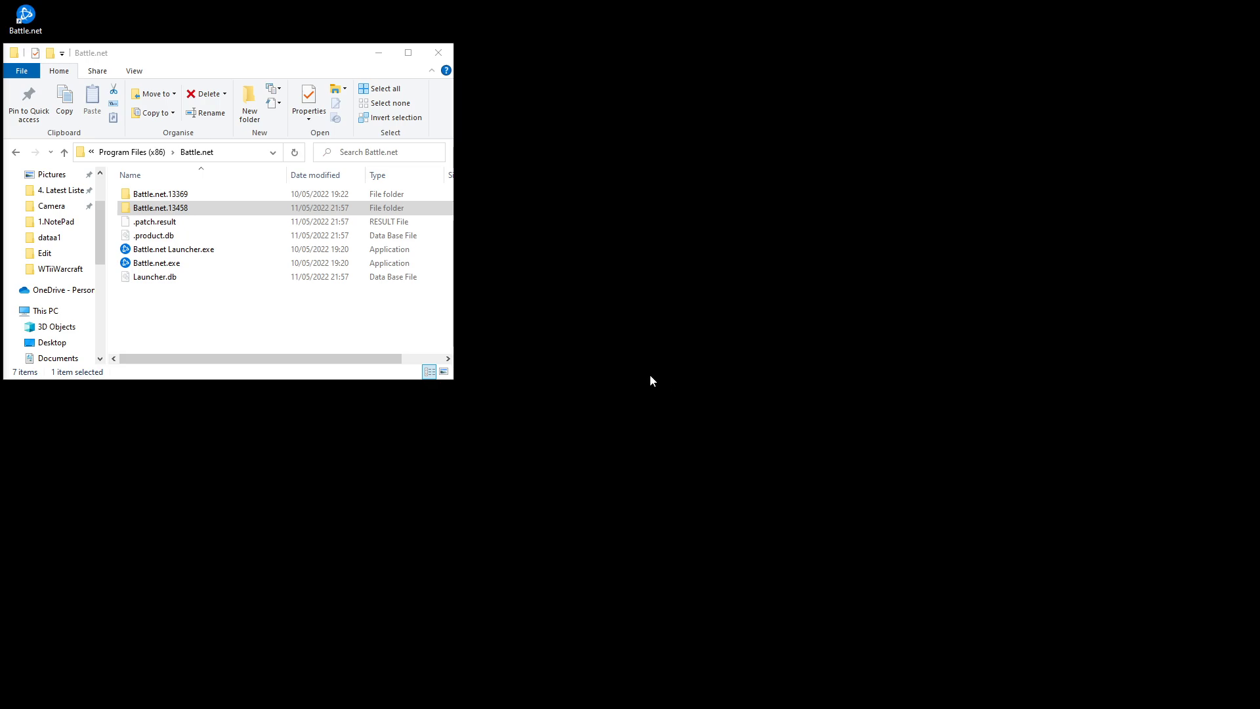
pyautogui.click(181, 208)
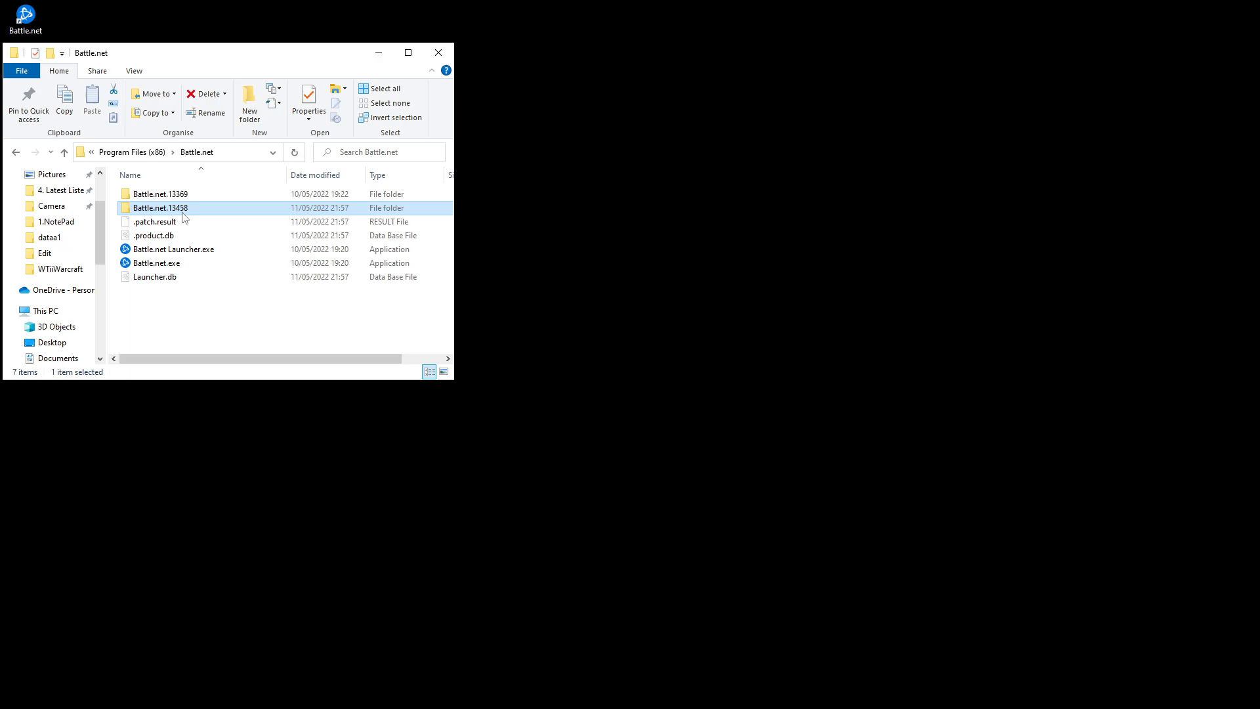
pyautogui.hotkey('shift', 'Delete')
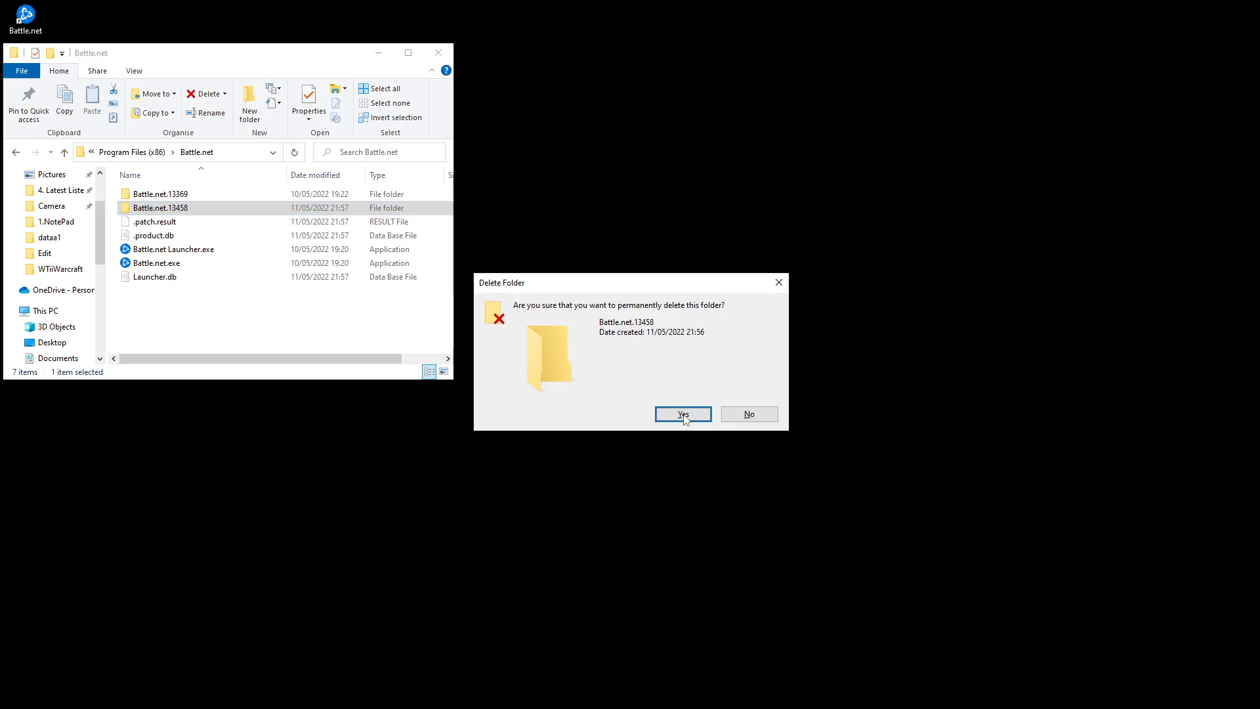
pyautogui.click(685, 420)
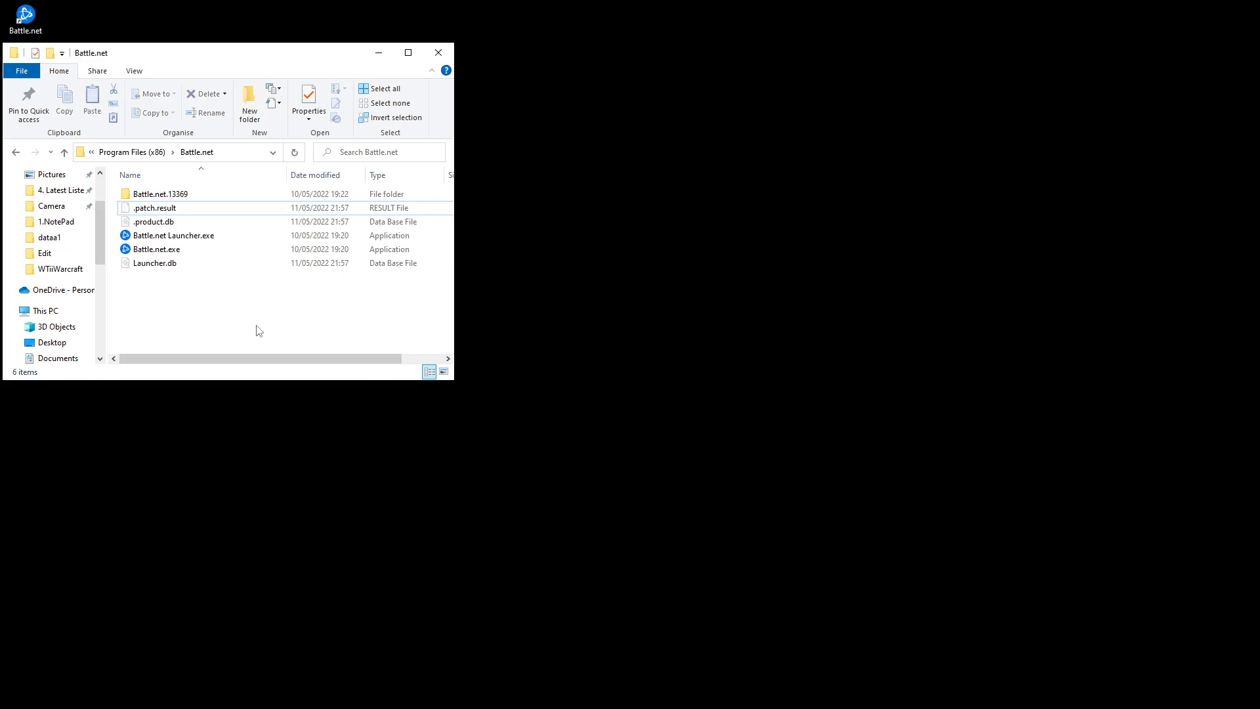
# Step: Launch Battle.net from the desktop and log in by entering the account password
pyautogui.click(32, 23)
pyautogui.doubleClick(39, 29)
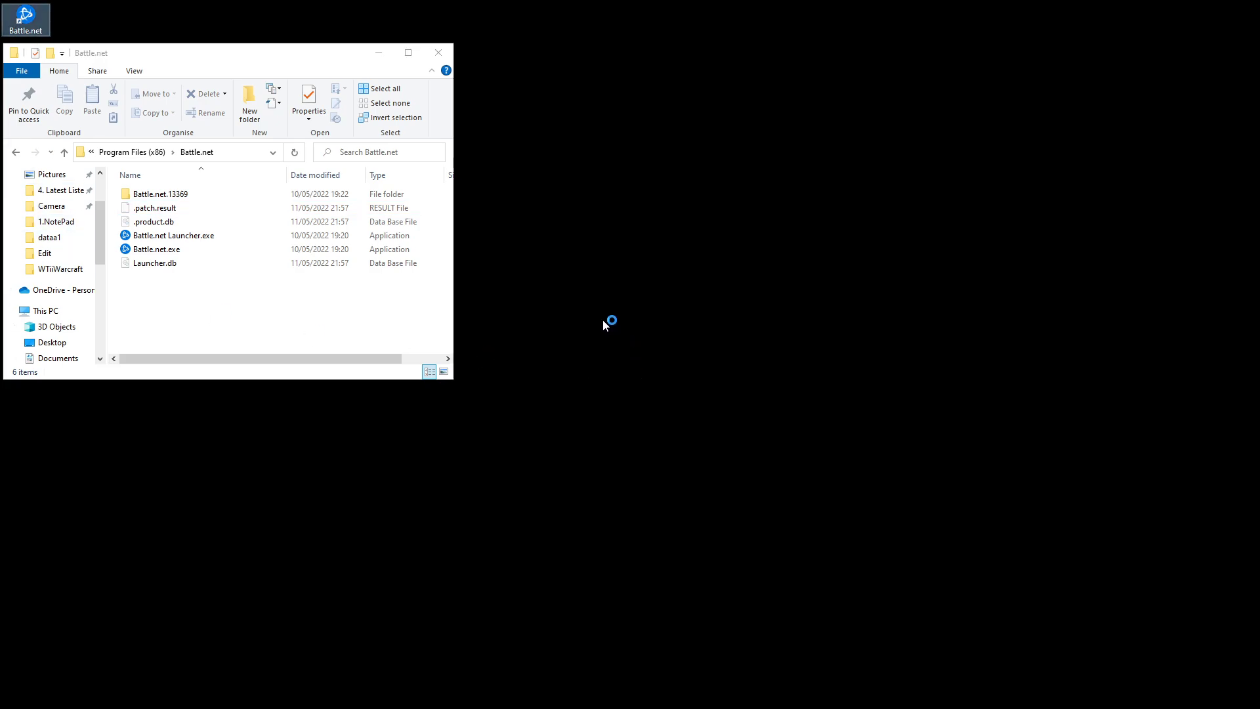
pyautogui.click(223, 153)
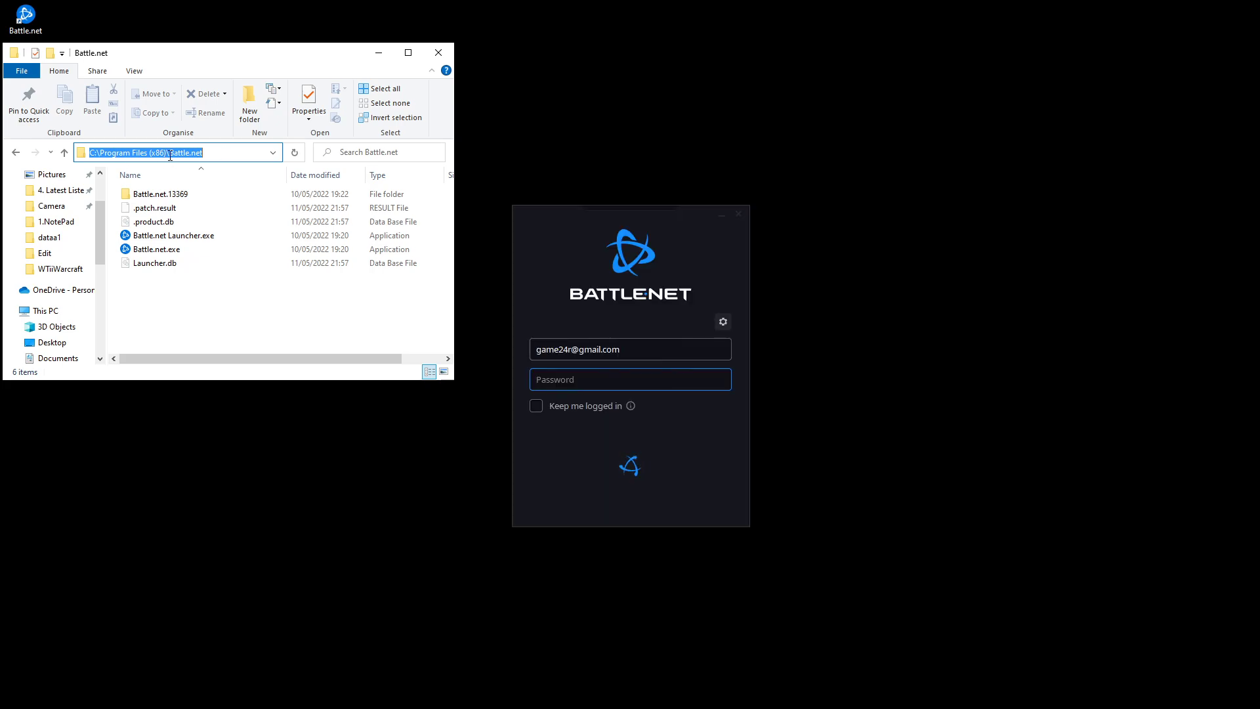
pyautogui.click(652, 371)
pyautogui.write('•••')
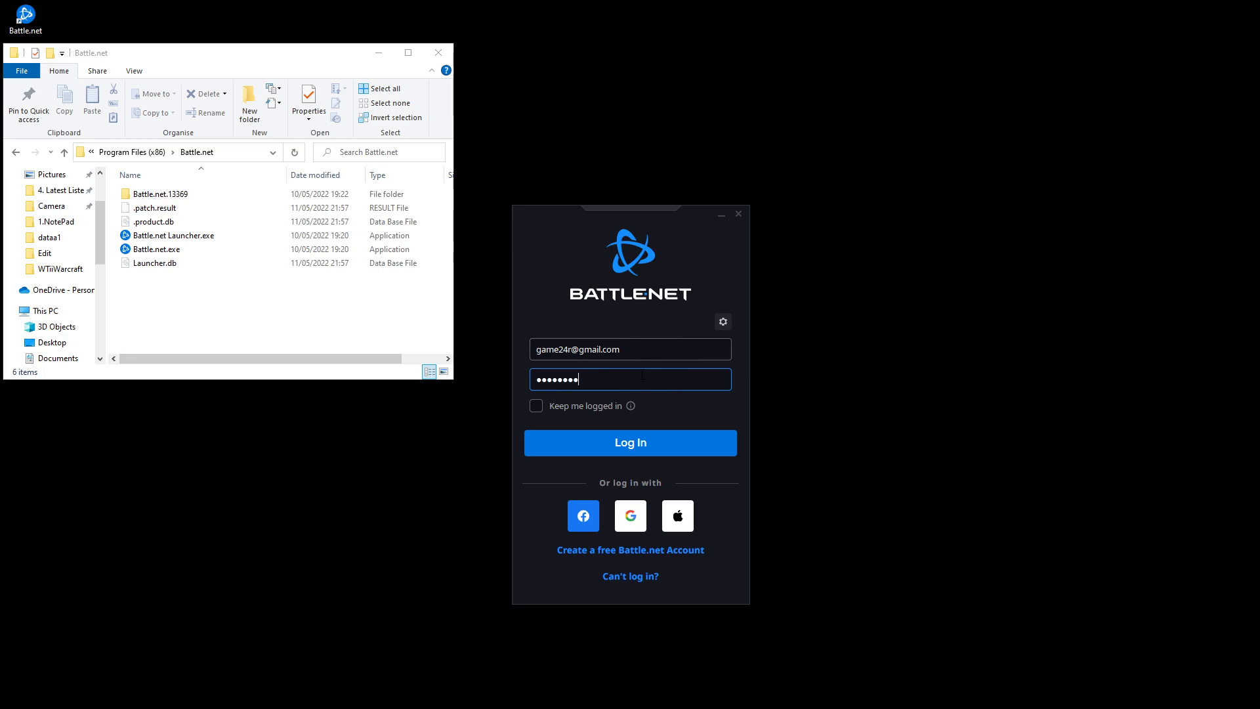
pyautogui.click(657, 444)
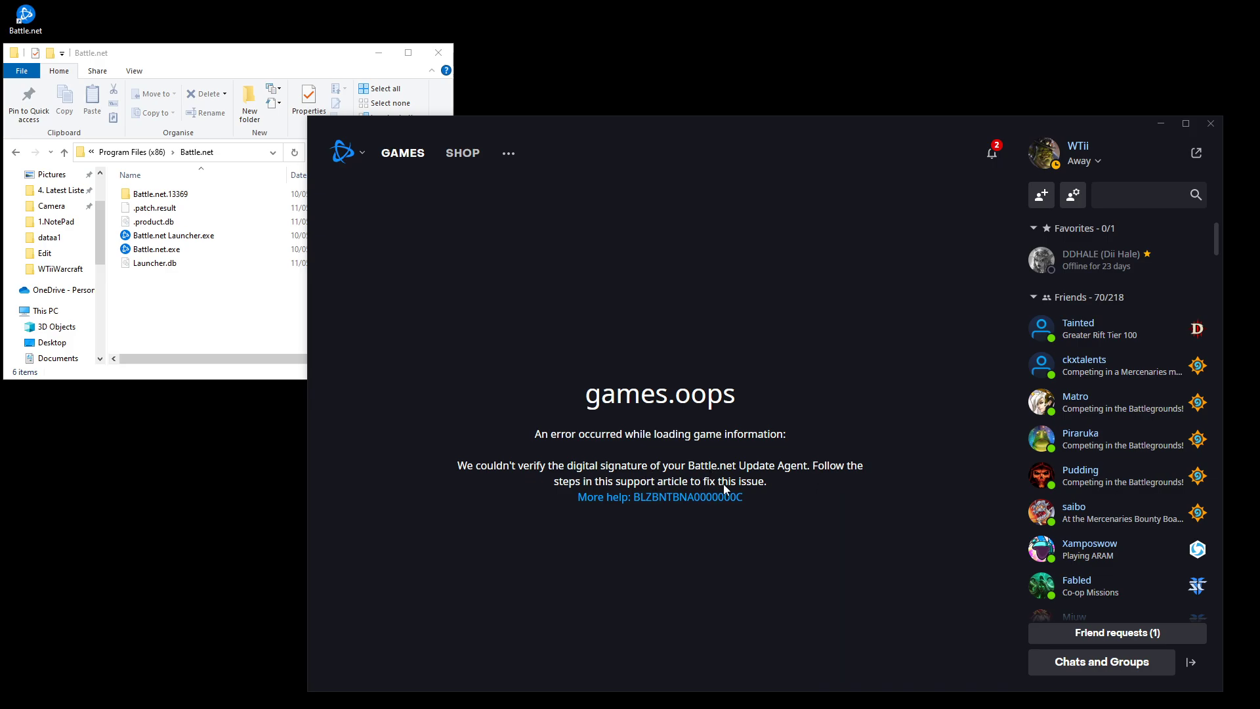
# Step: Run Agent.exe from the ProgramData\Battle.net\Agent folder on the Windows (C:) drive
pyautogui.click(261, 318)
pyautogui.scroll(-2, 63, 321)
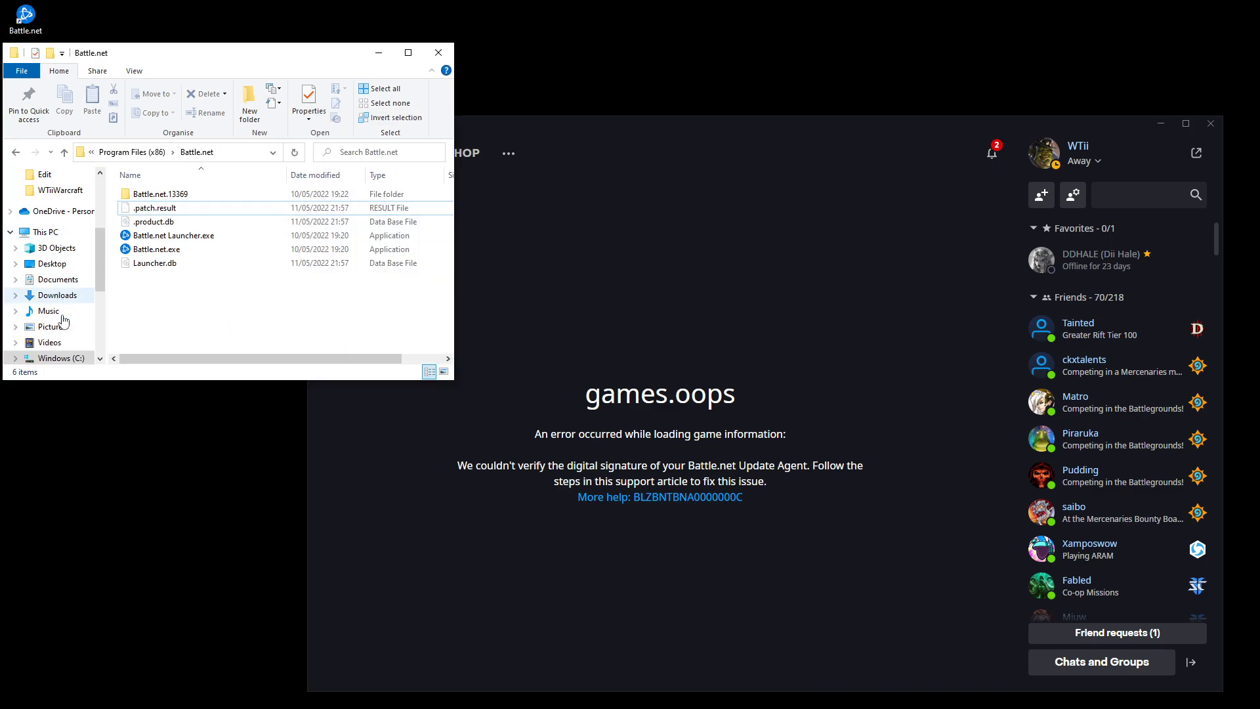
pyautogui.scroll(-1, 63, 321)
pyautogui.click(65, 326)
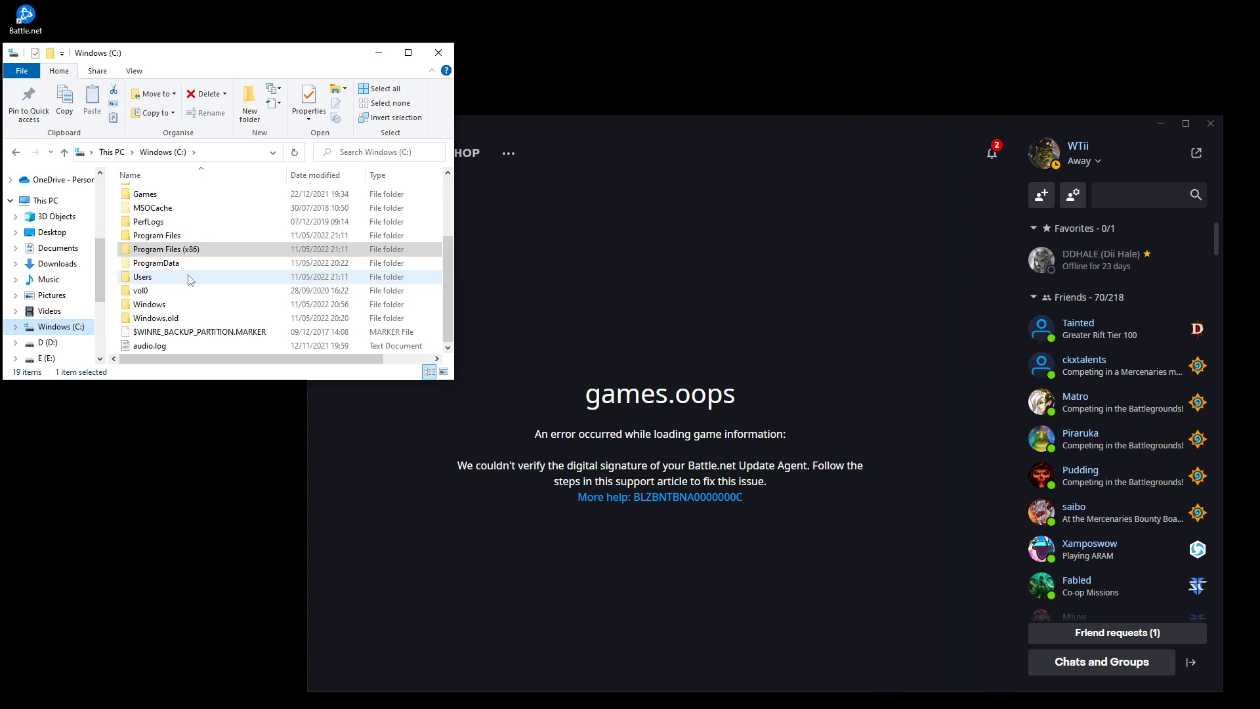
pyautogui.doubleClick(161, 264)
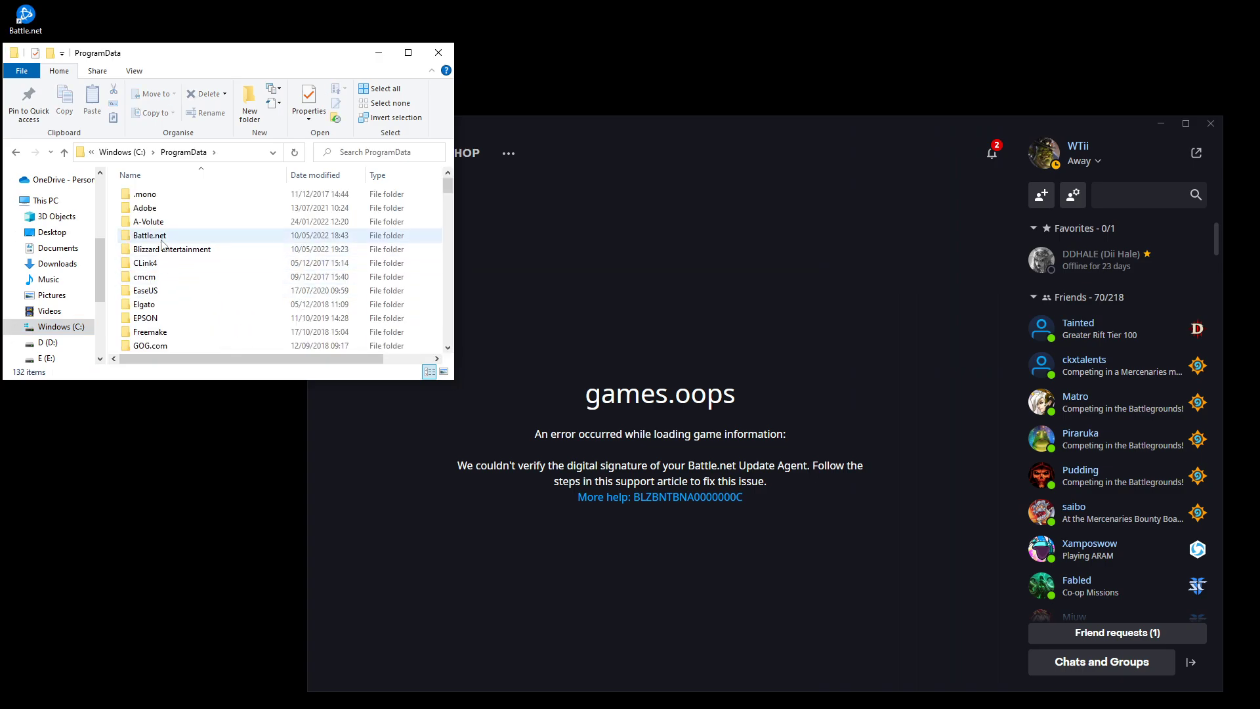
pyautogui.doubleClick(157, 236)
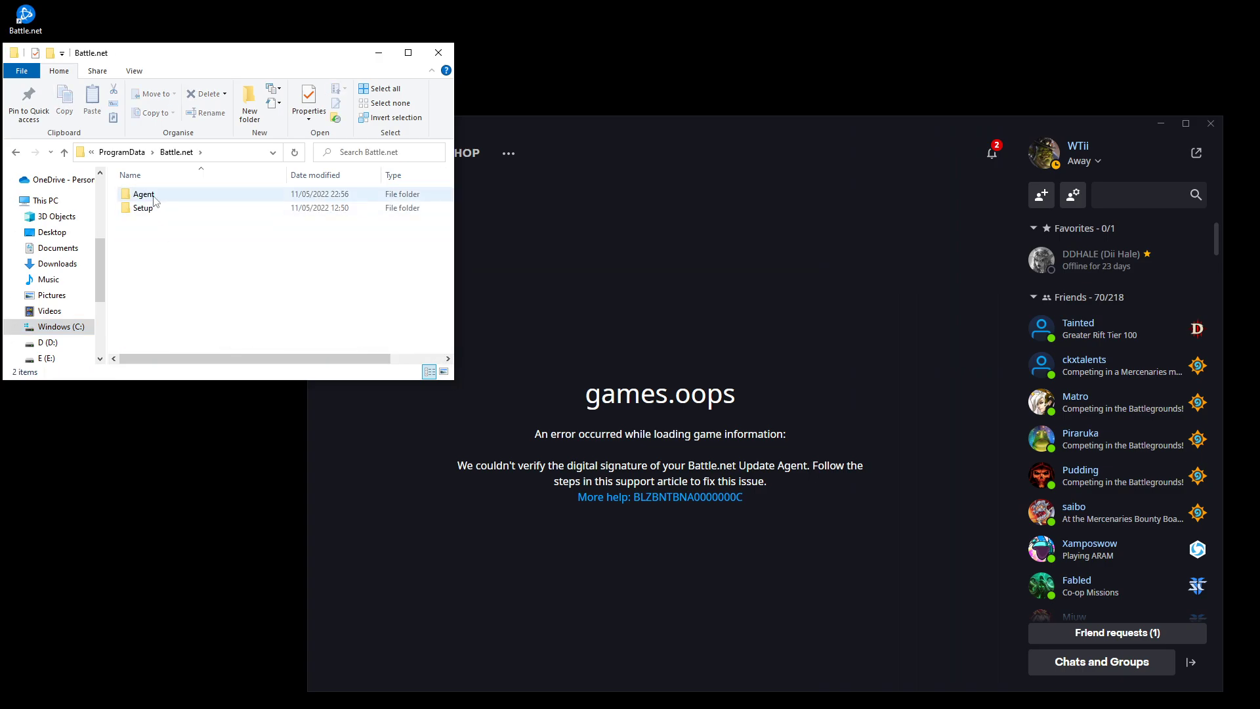
pyautogui.doubleClick(151, 196)
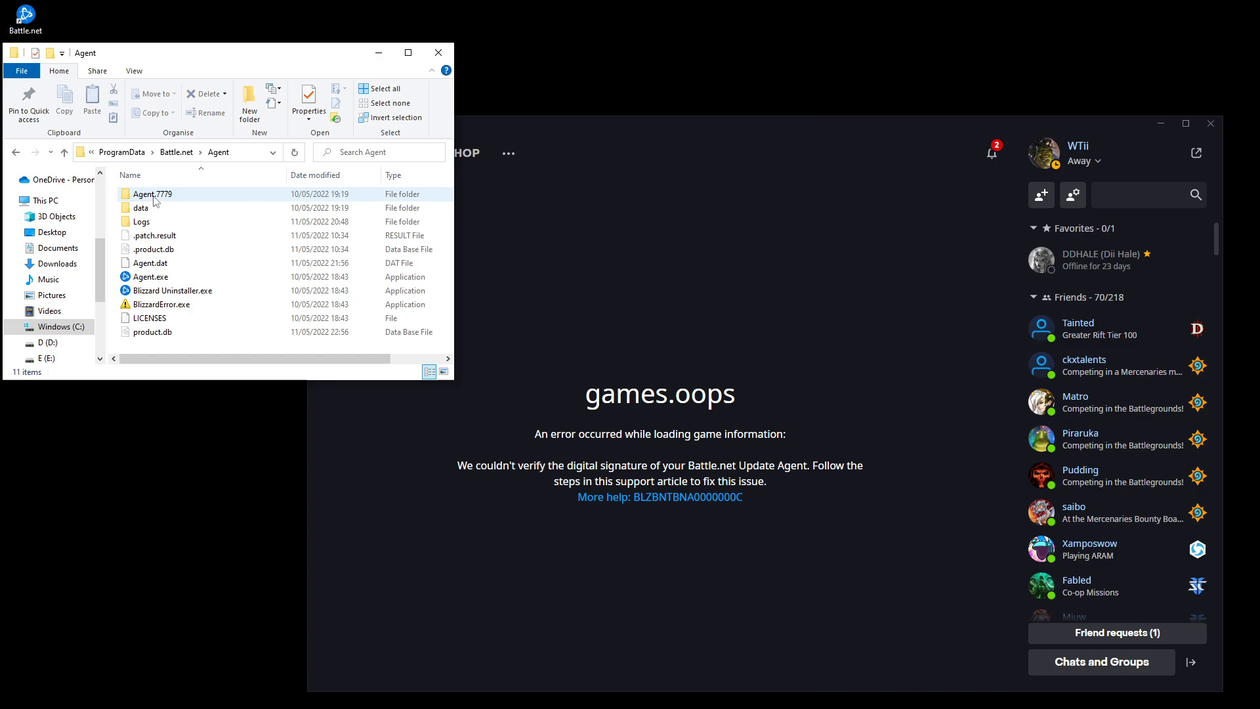
pyautogui.click(146, 279)
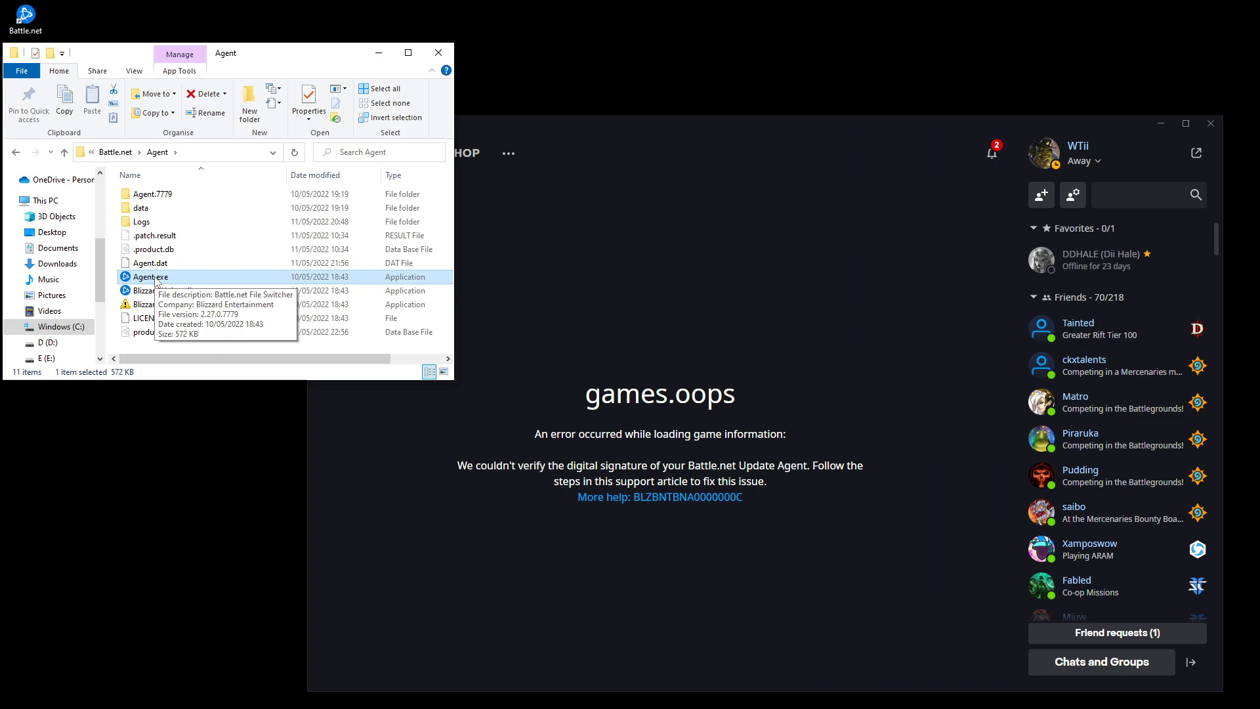
pyautogui.doubleClick(156, 281)
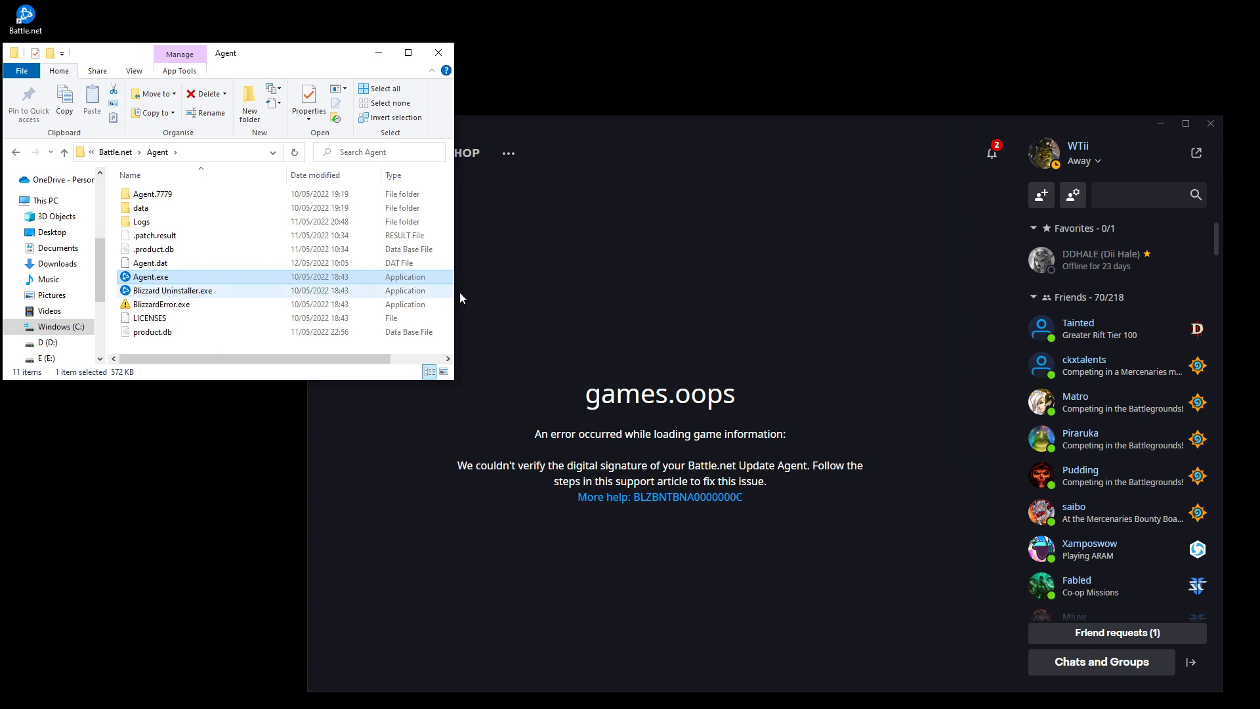
# Step: Switch to the Battle.net app and view the Diablo III and Warcraft III: Reforged game pages
pyautogui.click(661, 147)
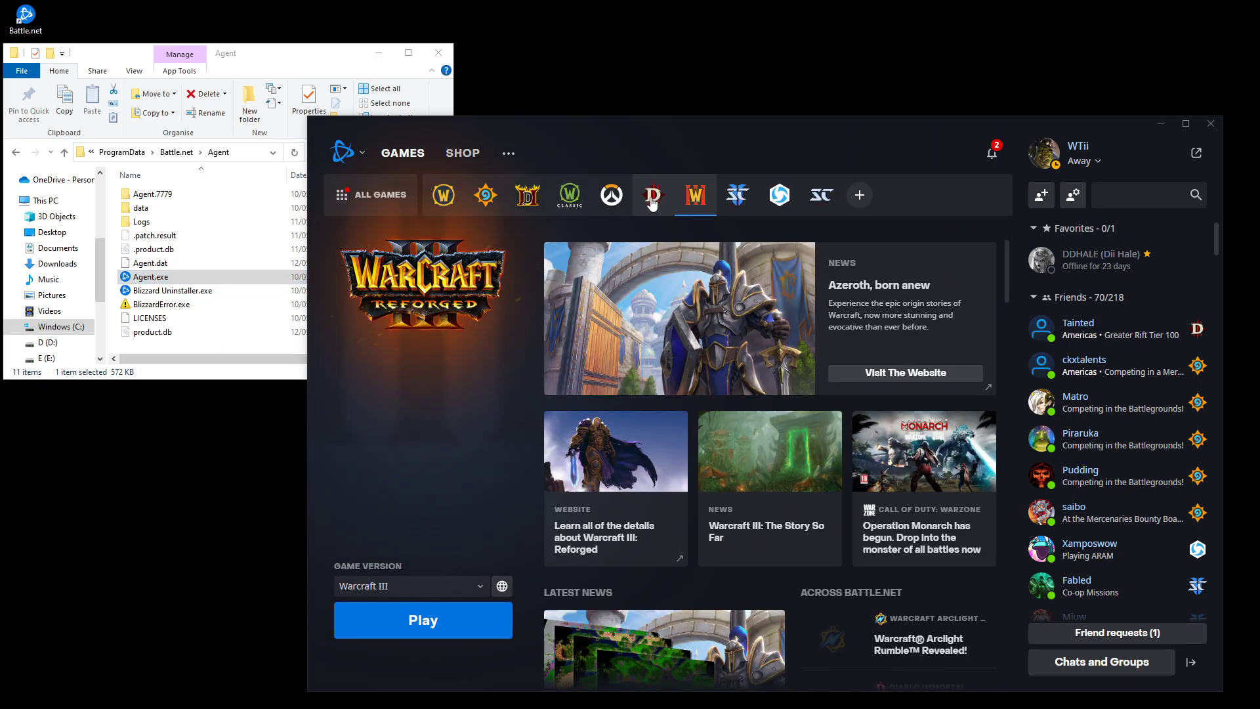
pyautogui.click(653, 195)
pyautogui.click(698, 197)
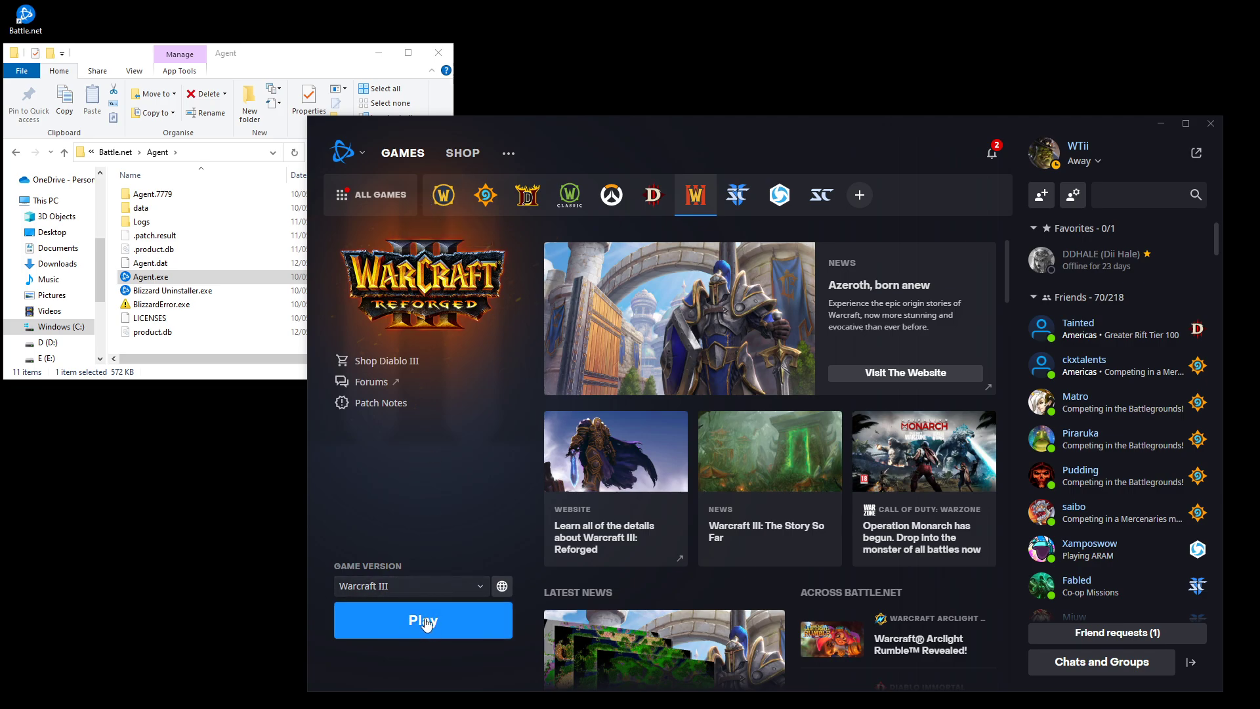
# Step: Check the Battle.net application menu for a Restart and Update option without choosing it, and close the menu
pyautogui.click(362, 155)
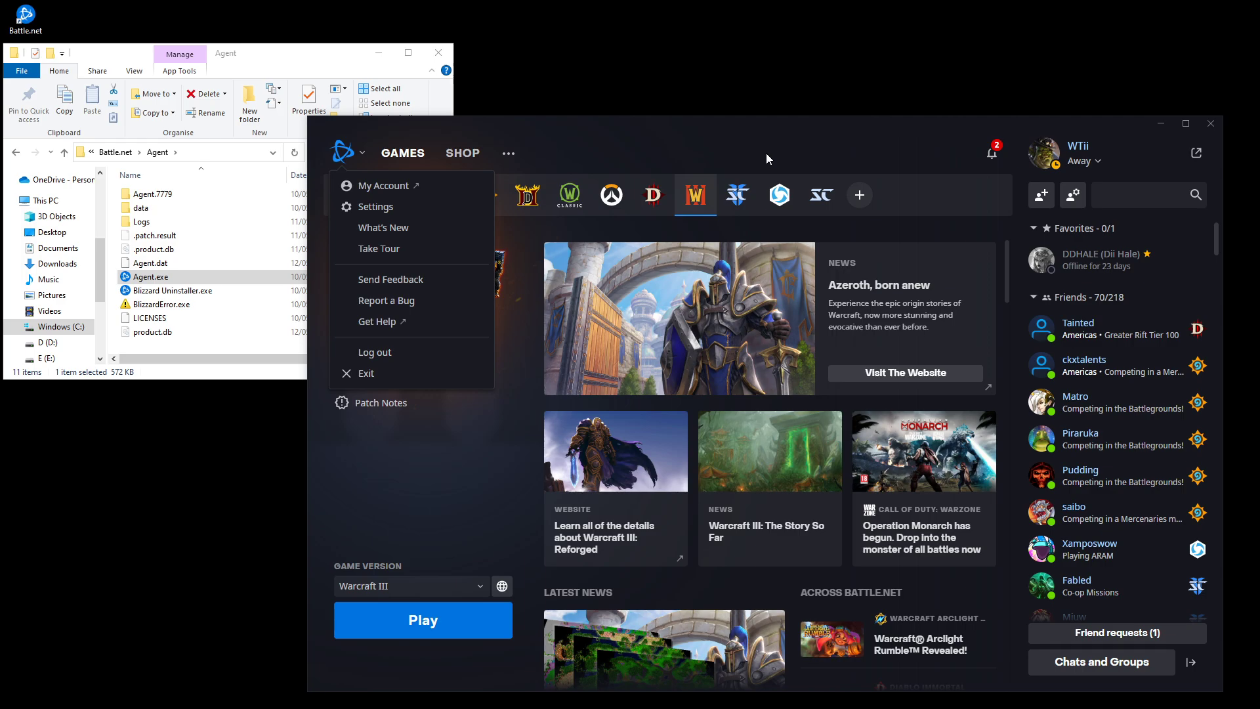
pyautogui.click(360, 155)
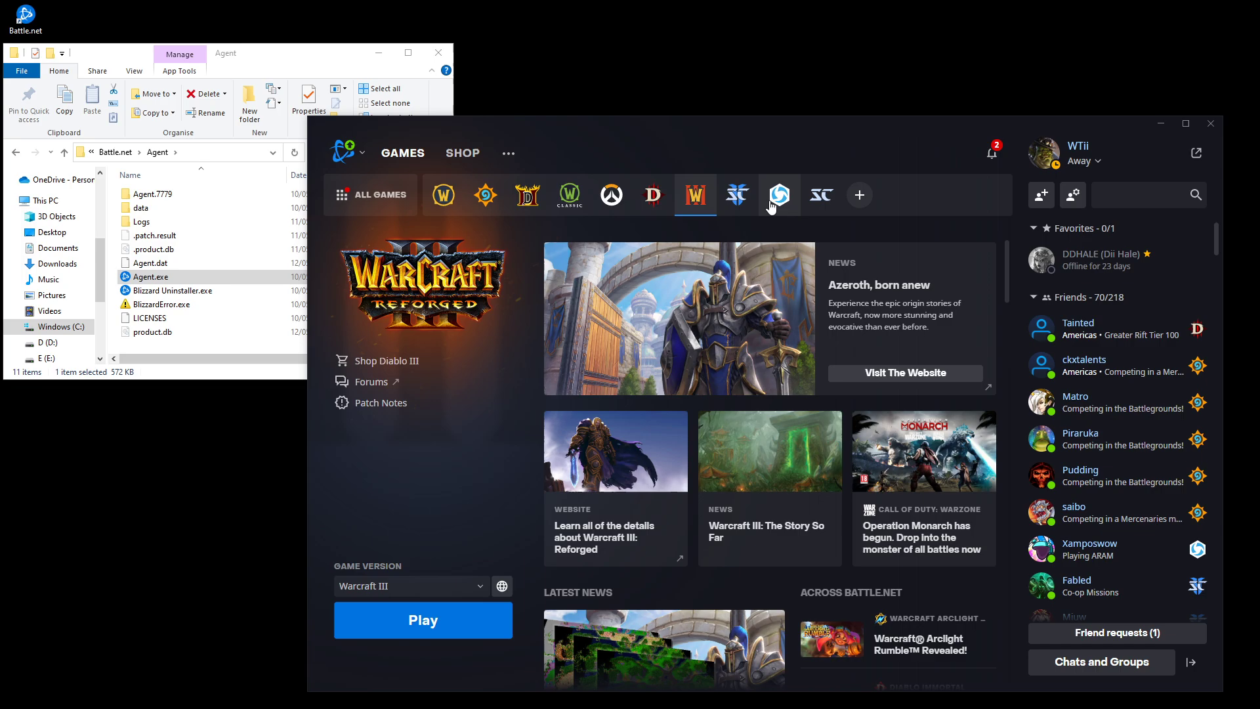
pyautogui.click(346, 153)
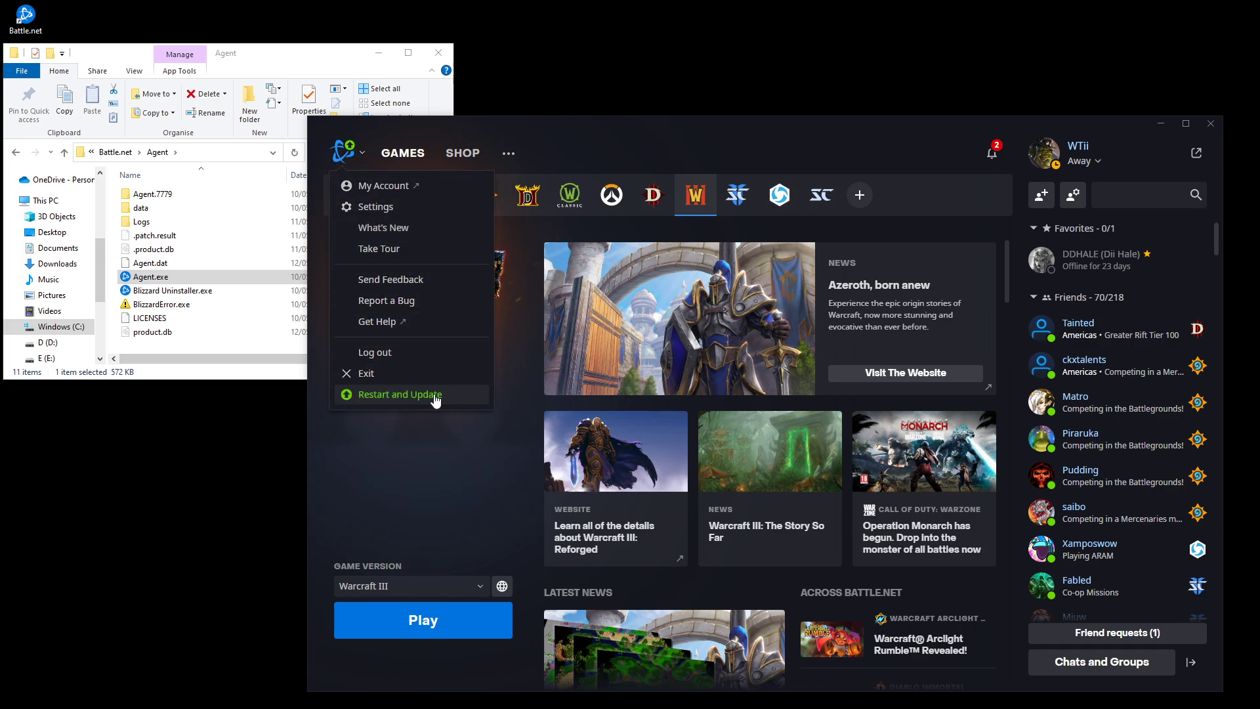
pyautogui.click(360, 158)
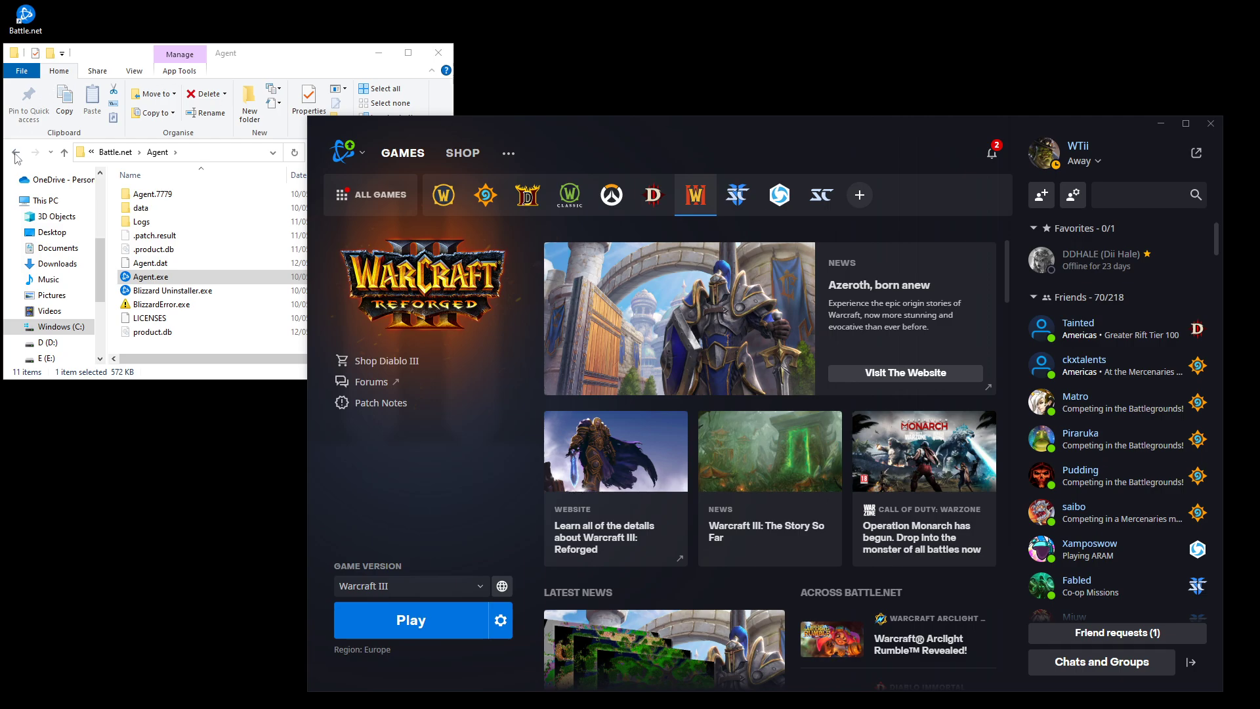
# Step: Open the Battle.net folder in Program Files (x86) on the C: drive and select the Battle.net.13369 folder
pyautogui.click(78, 328)
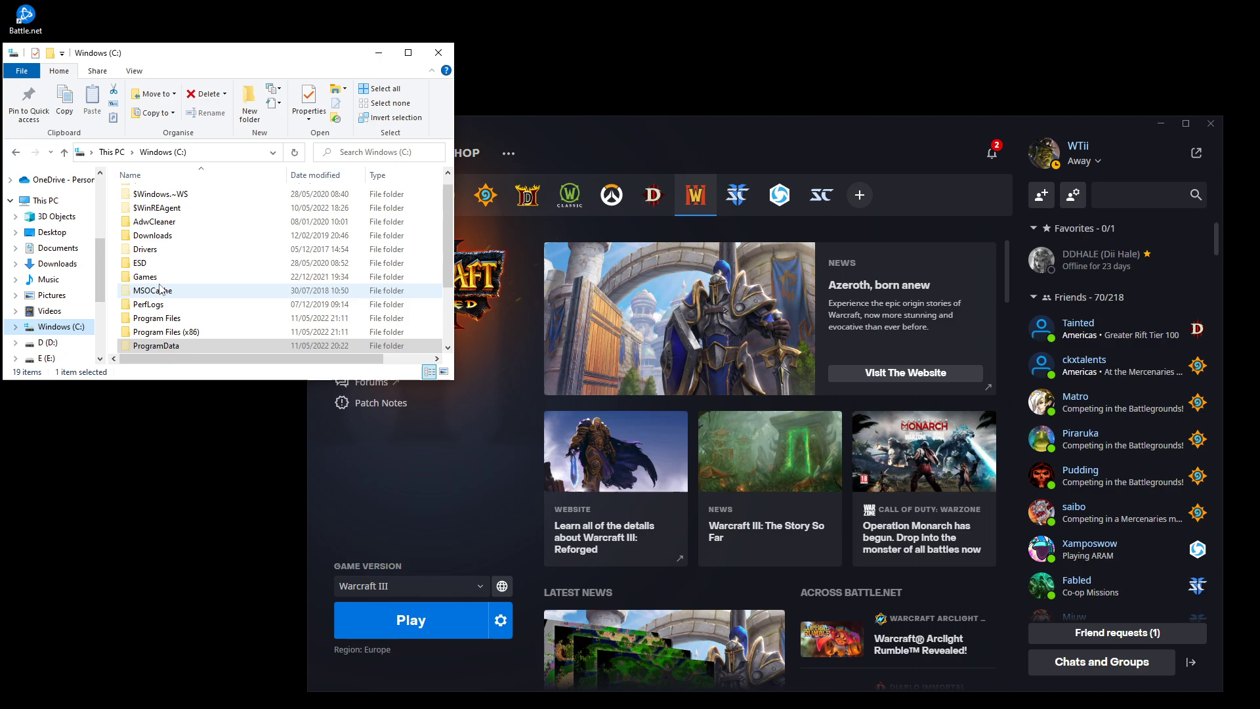
pyautogui.doubleClick(181, 332)
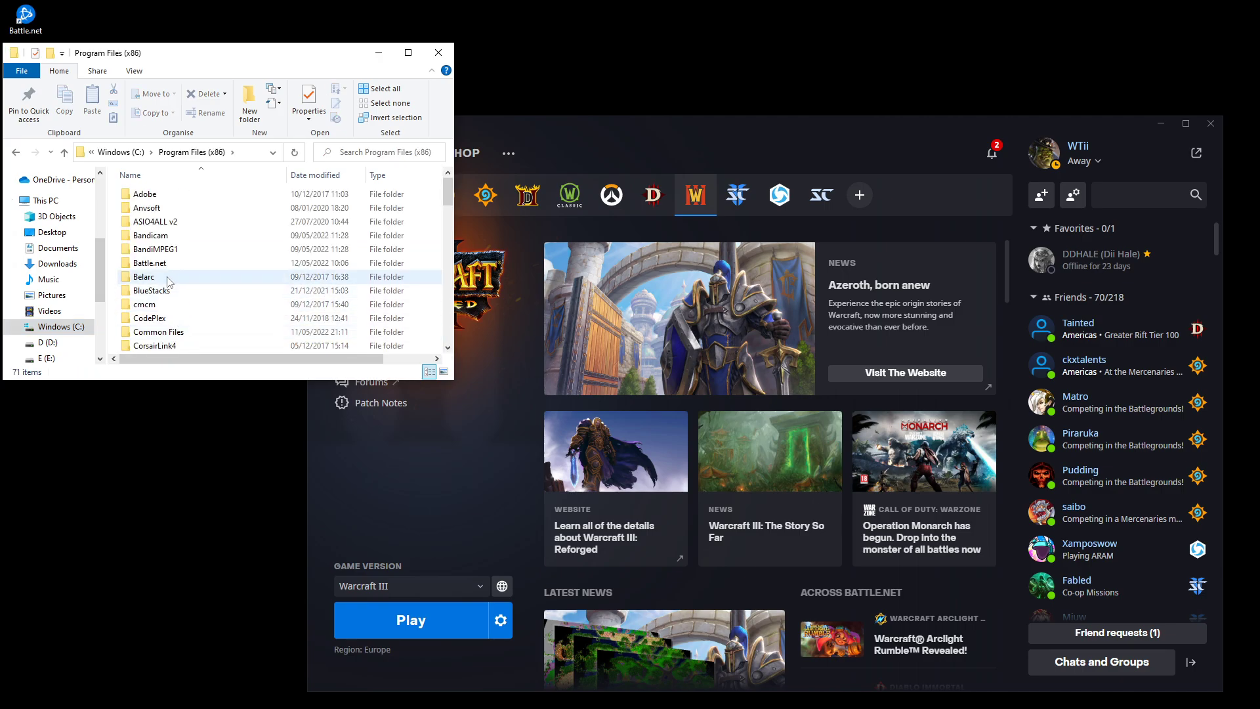
pyautogui.doubleClick(153, 264)
pyautogui.click(160, 194)
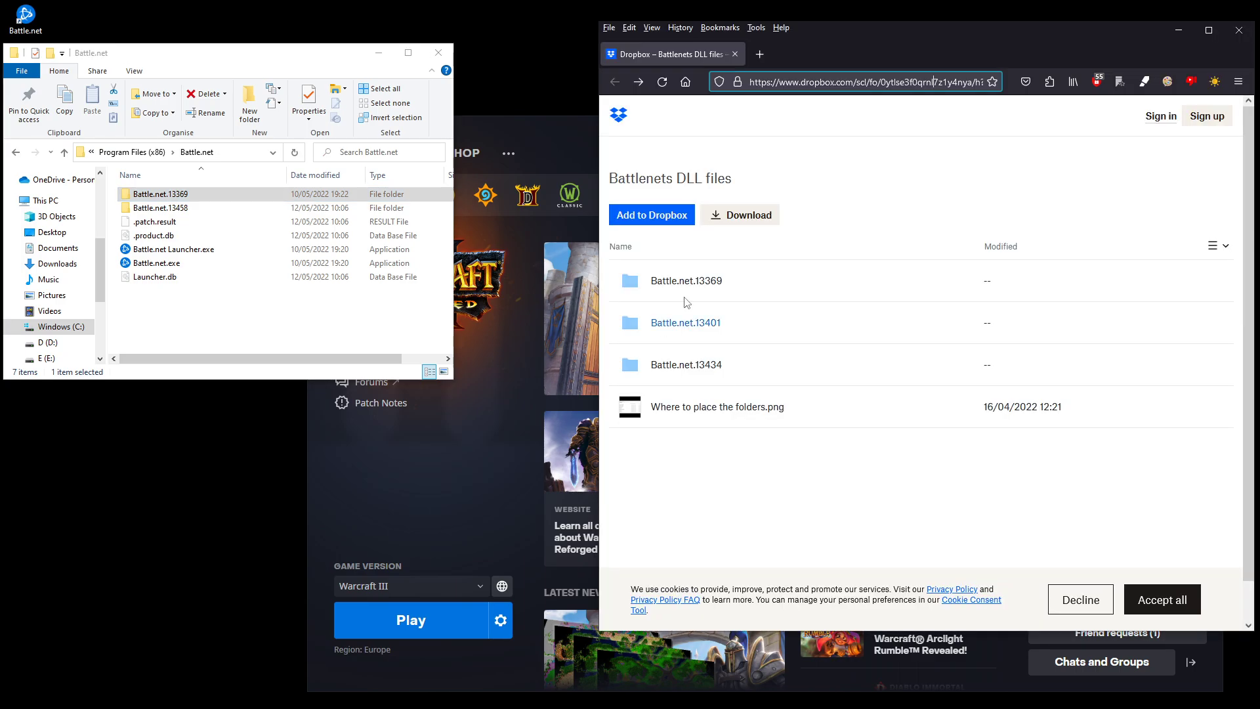
# Step: Examine the web address and folder list of the "Battlenets DLL files" Dropbox page in the browser
pyautogui.click(803, 84)
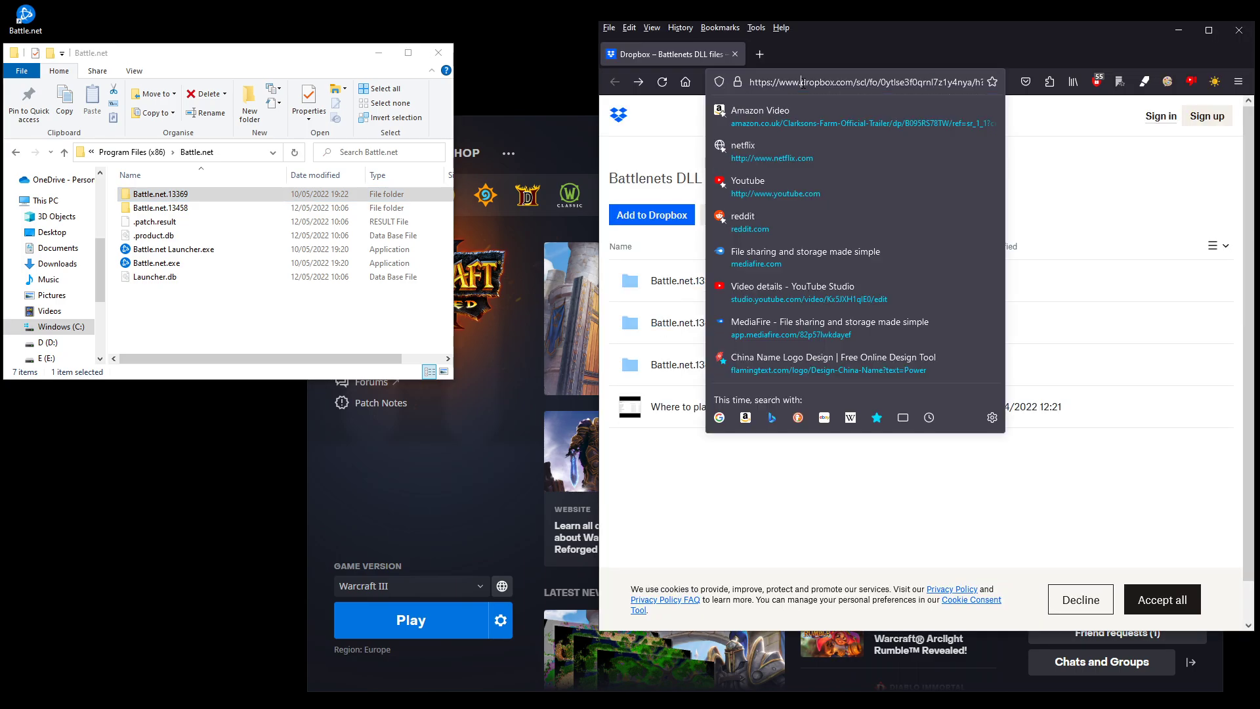
pyautogui.click(855, 67)
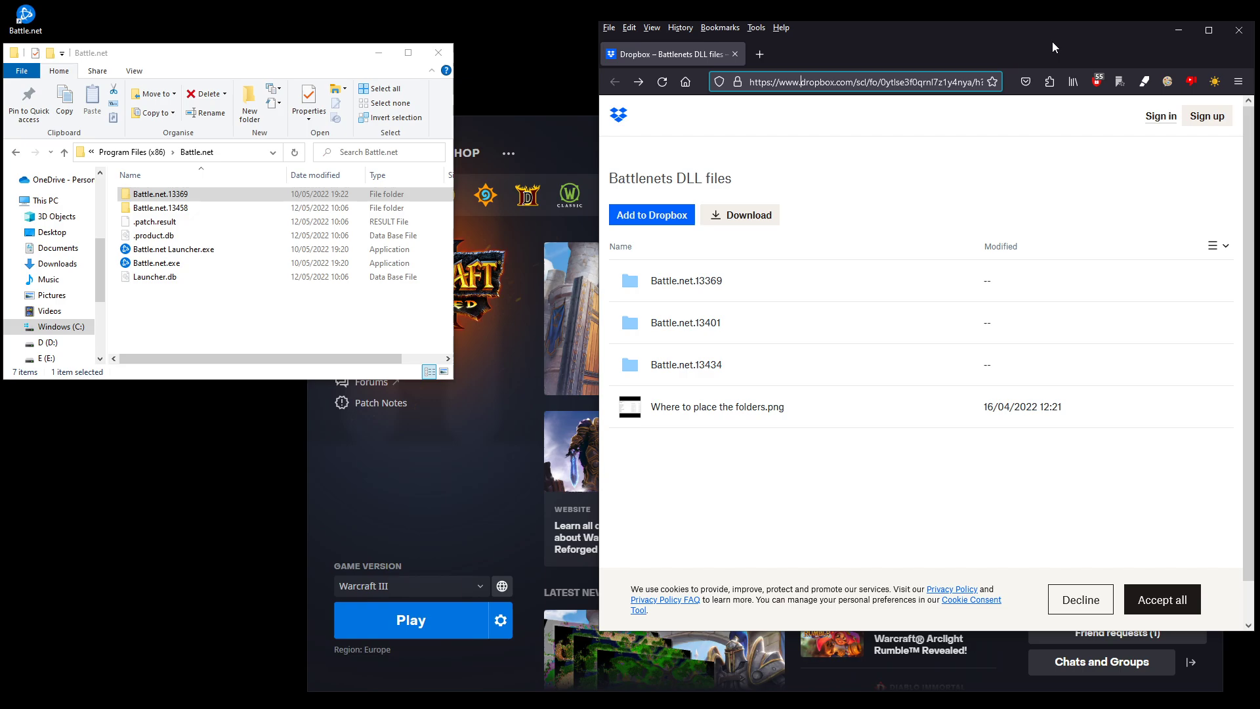
pyautogui.click(800, 116)
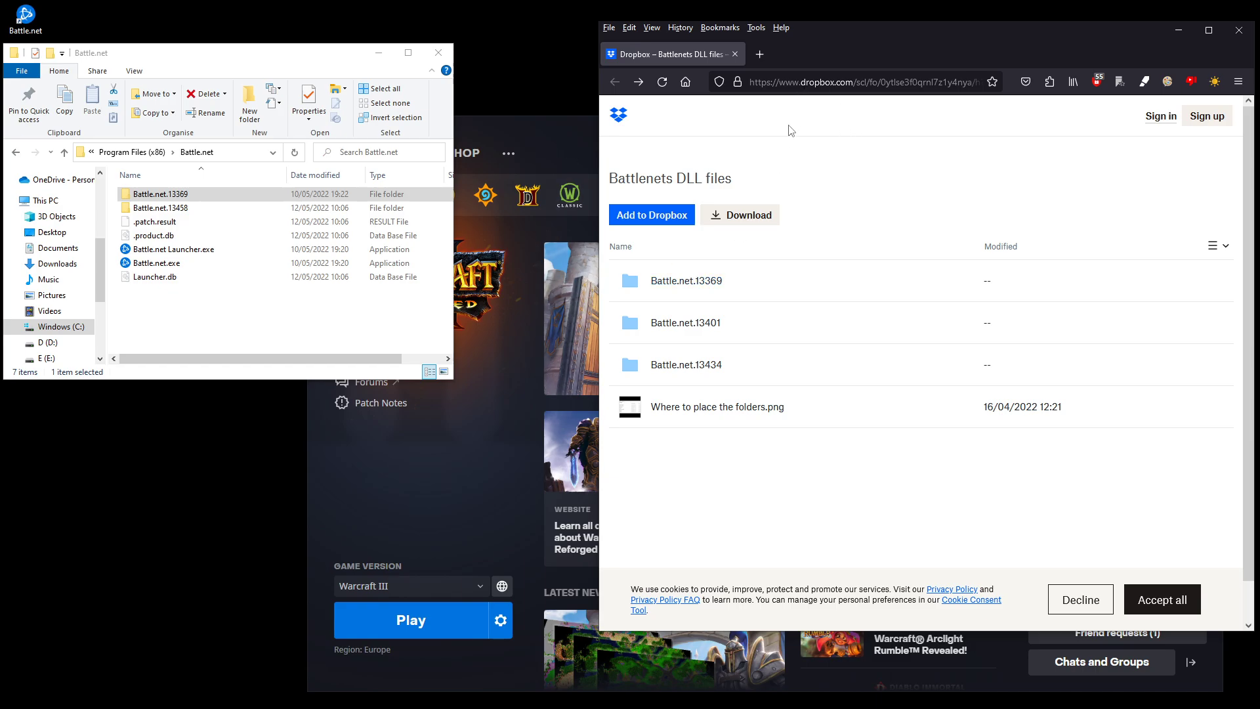
pyautogui.click(814, 82)
pyautogui.click(806, 104)
# Step: Select the Battle.net.13458 folder in File Explorer and minimize the browser window
pyautogui.click(175, 323)
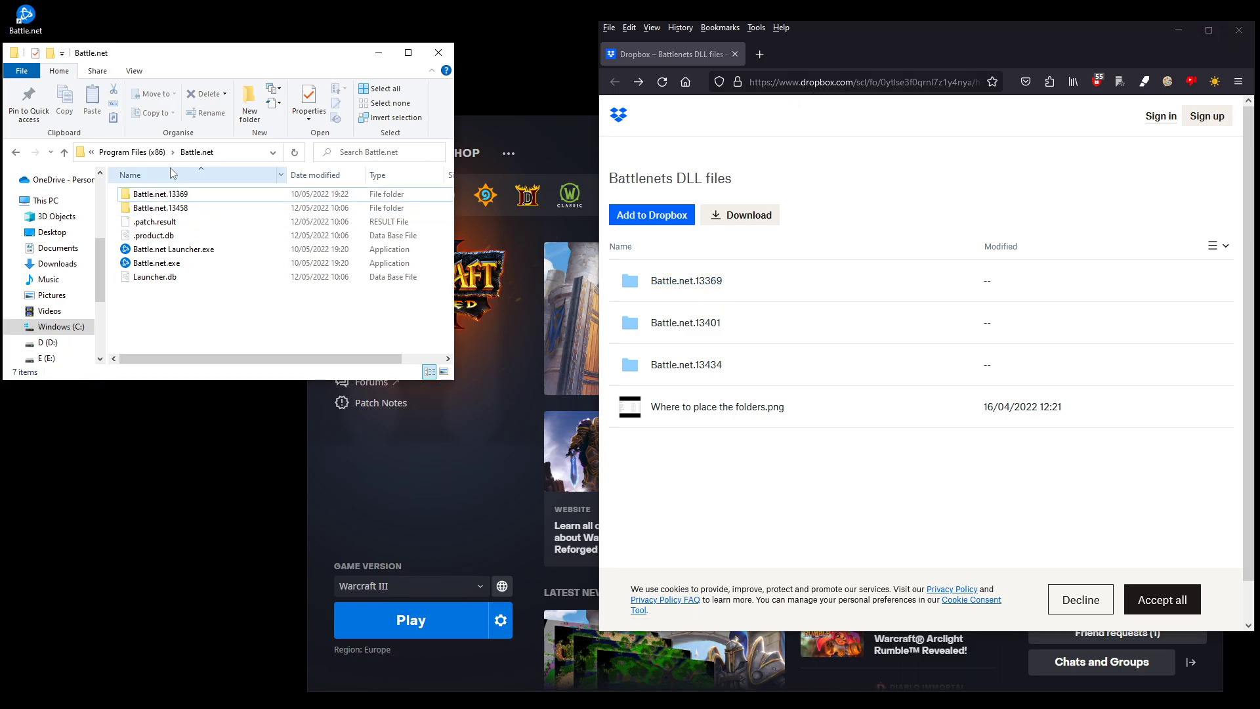
pyautogui.click(176, 211)
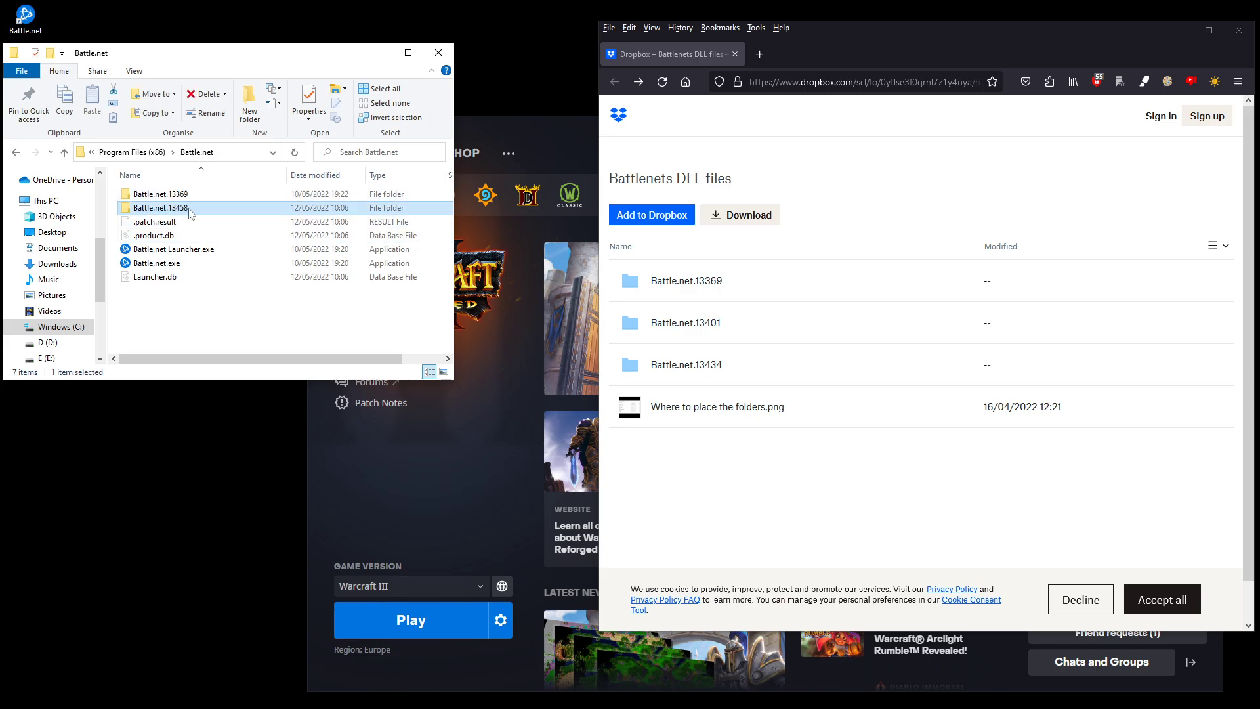
pyautogui.click(1180, 30)
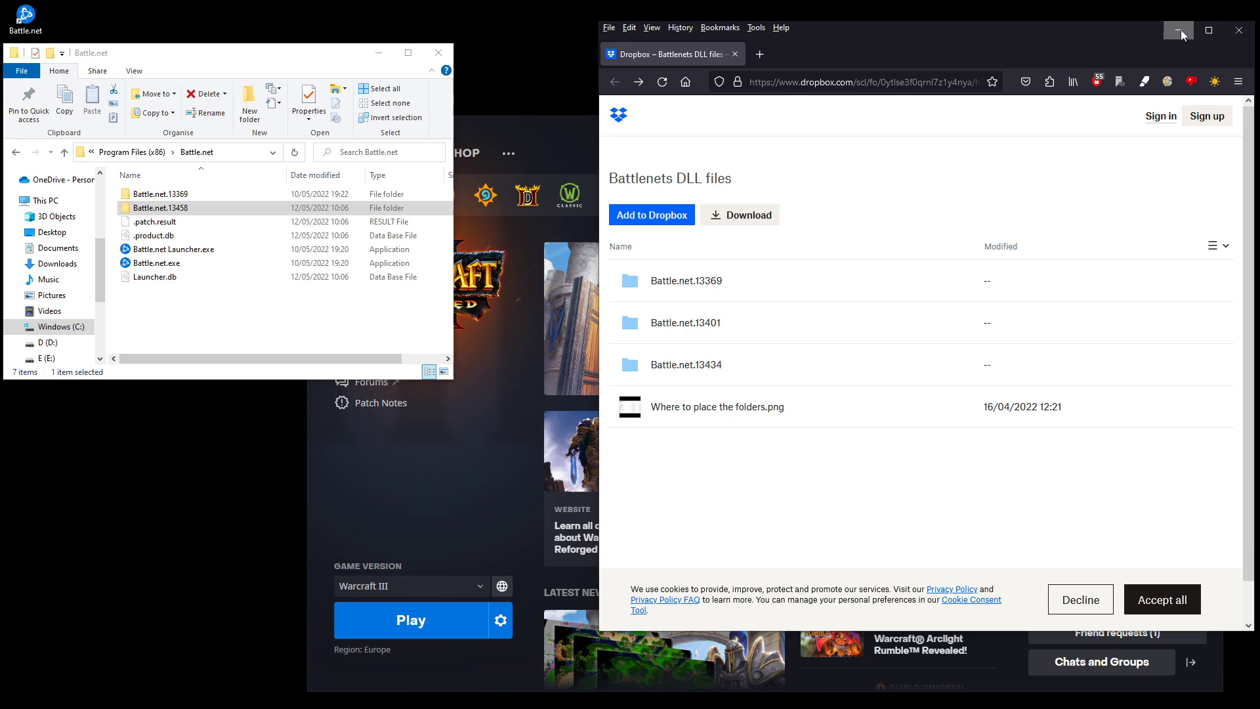
pyautogui.click(1180, 30)
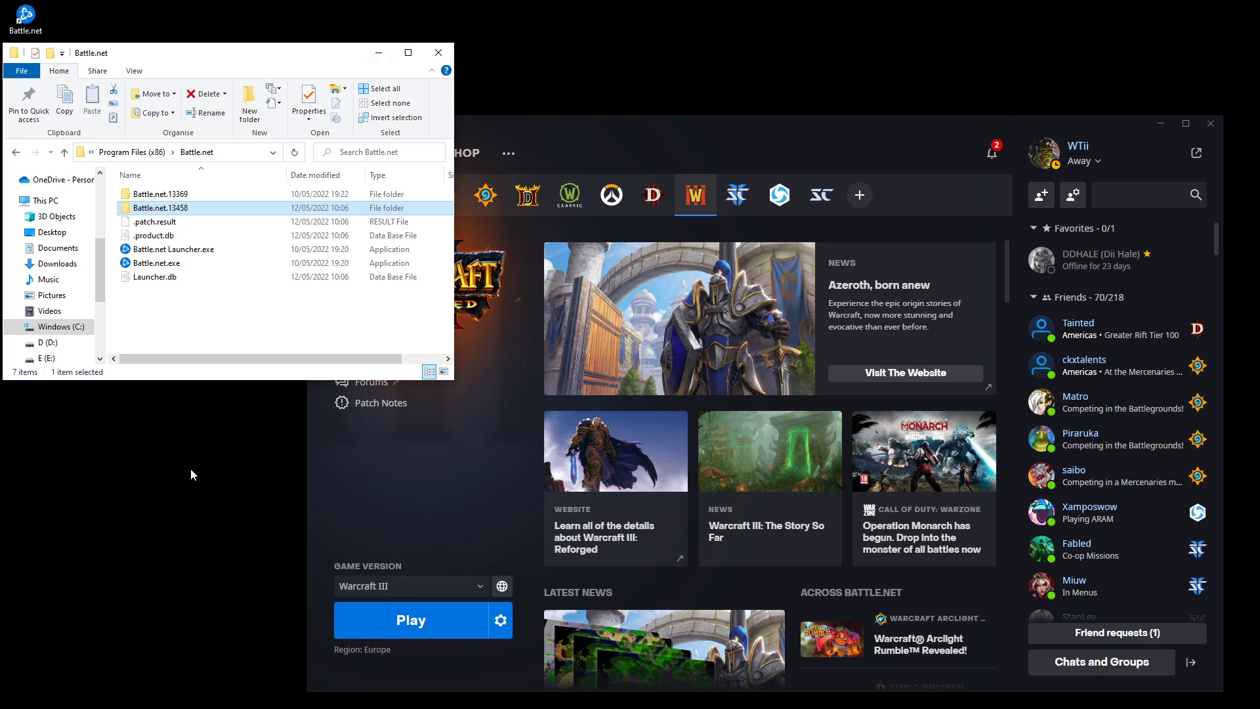
# Step: Bring the Battle.net app to the front, and return in File Explorer to the Program Files (x86) folder
pyautogui.click(725, 135)
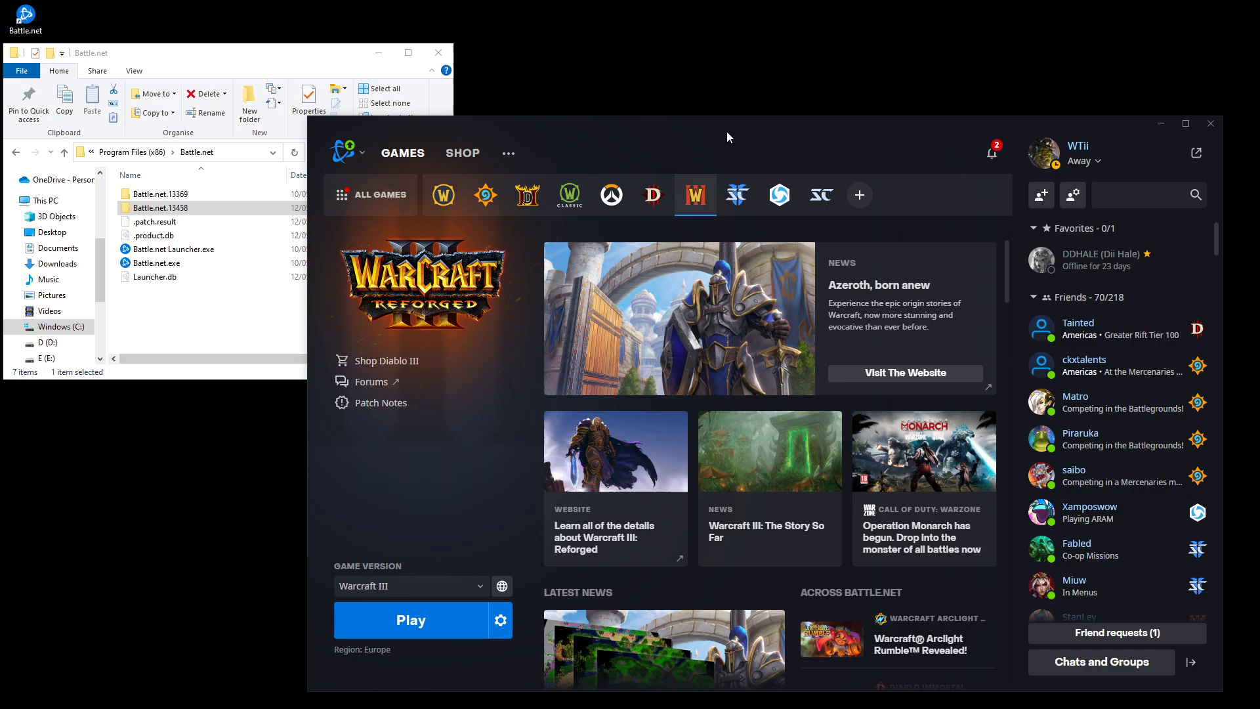
pyautogui.click(176, 323)
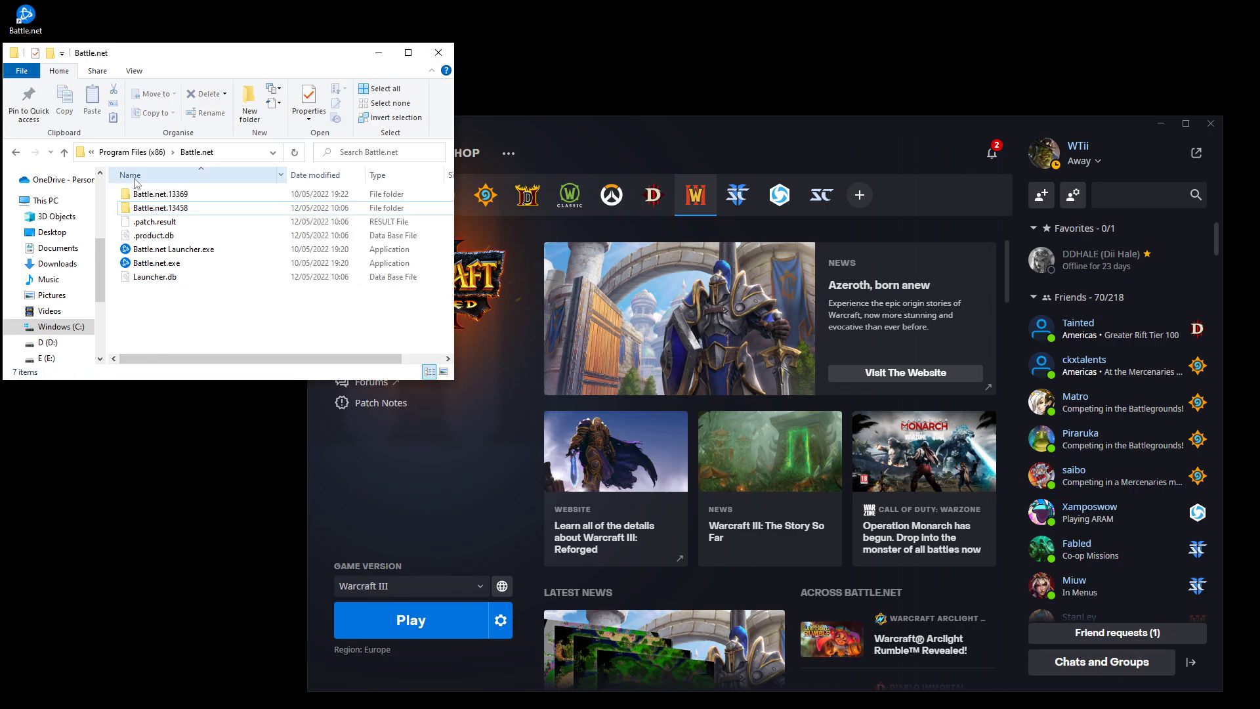
pyautogui.click(15, 153)
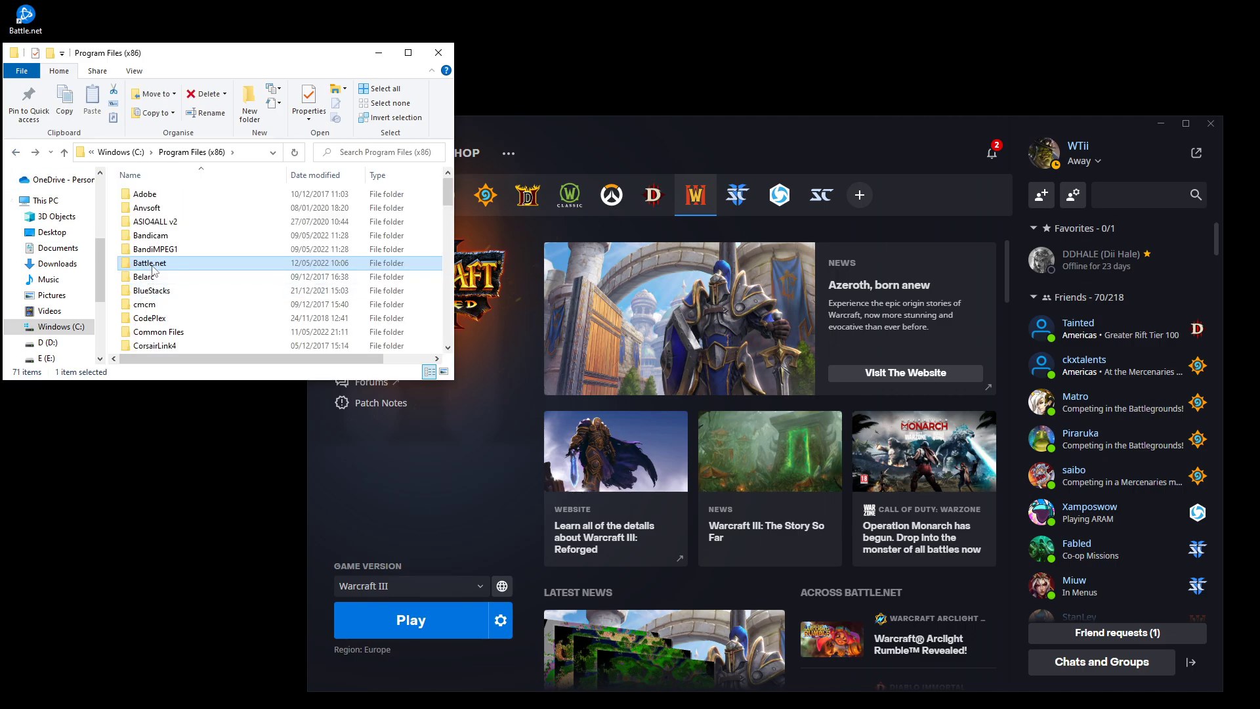
# Step: Run Agent.exe from the Agent folder inside ProgramData\Battle.net on the C: drive
pyautogui.click(20, 153)
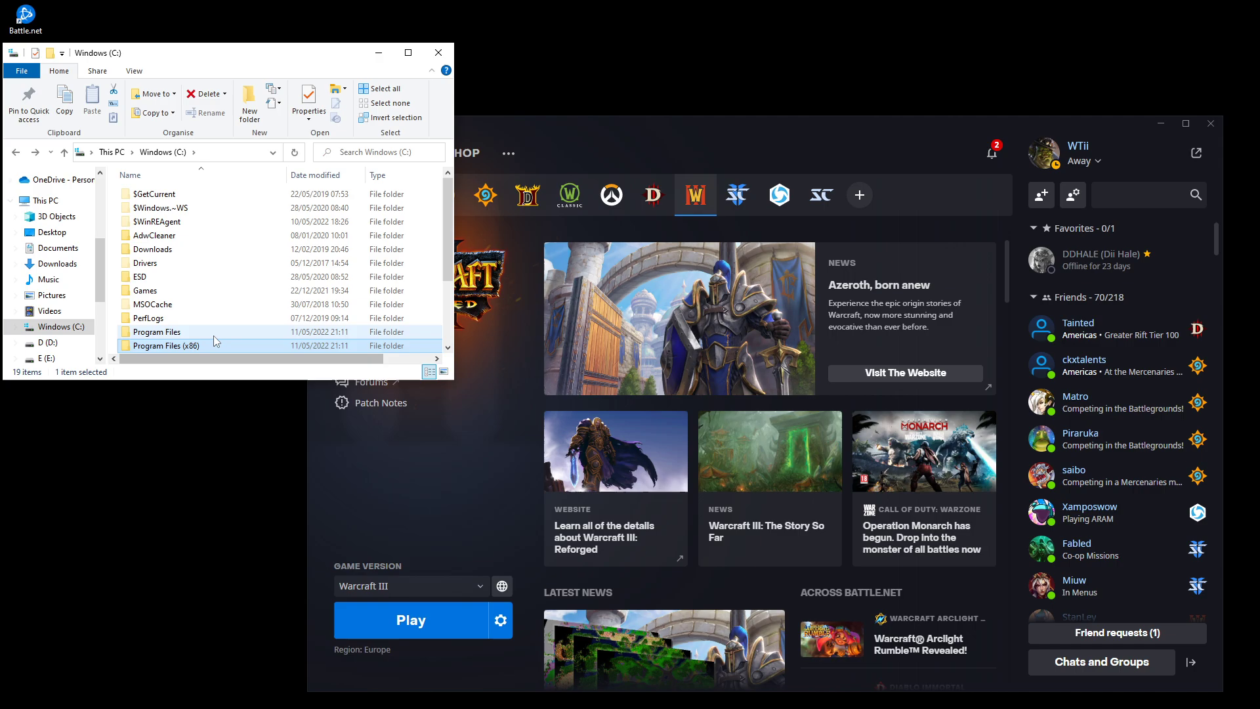
pyautogui.scroll(-2, 214, 336)
pyautogui.doubleClick(176, 276)
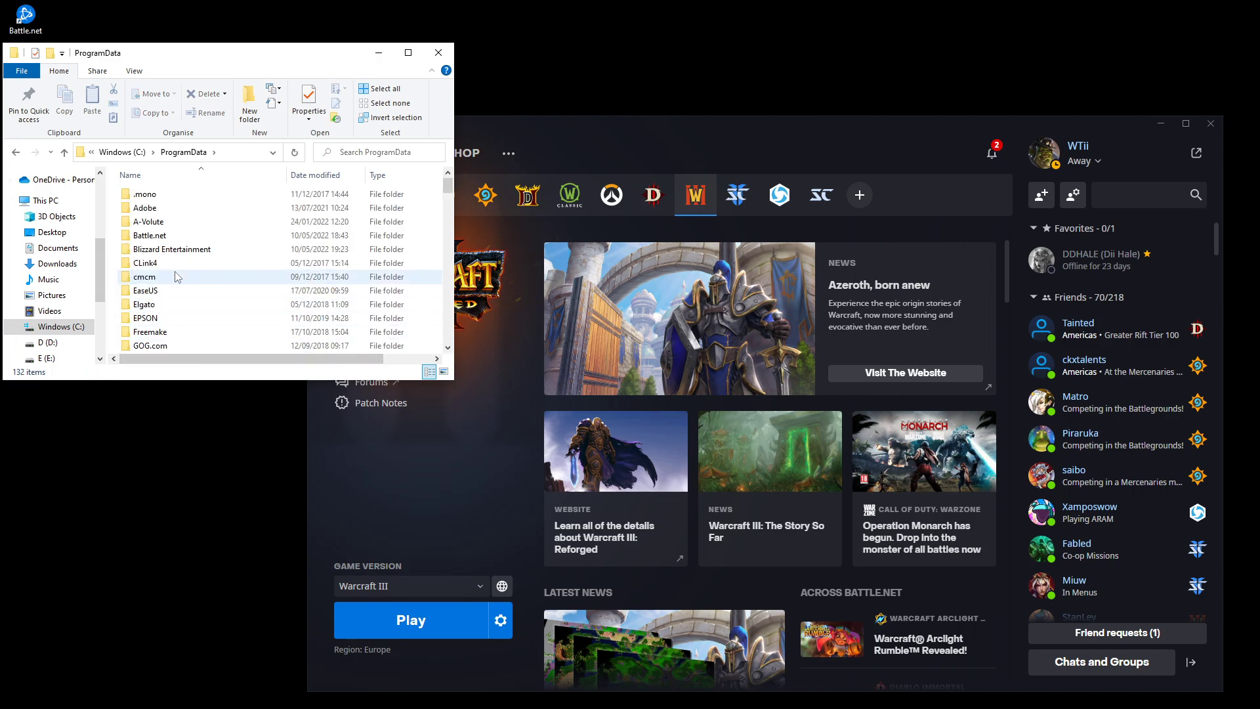
pyautogui.doubleClick(163, 237)
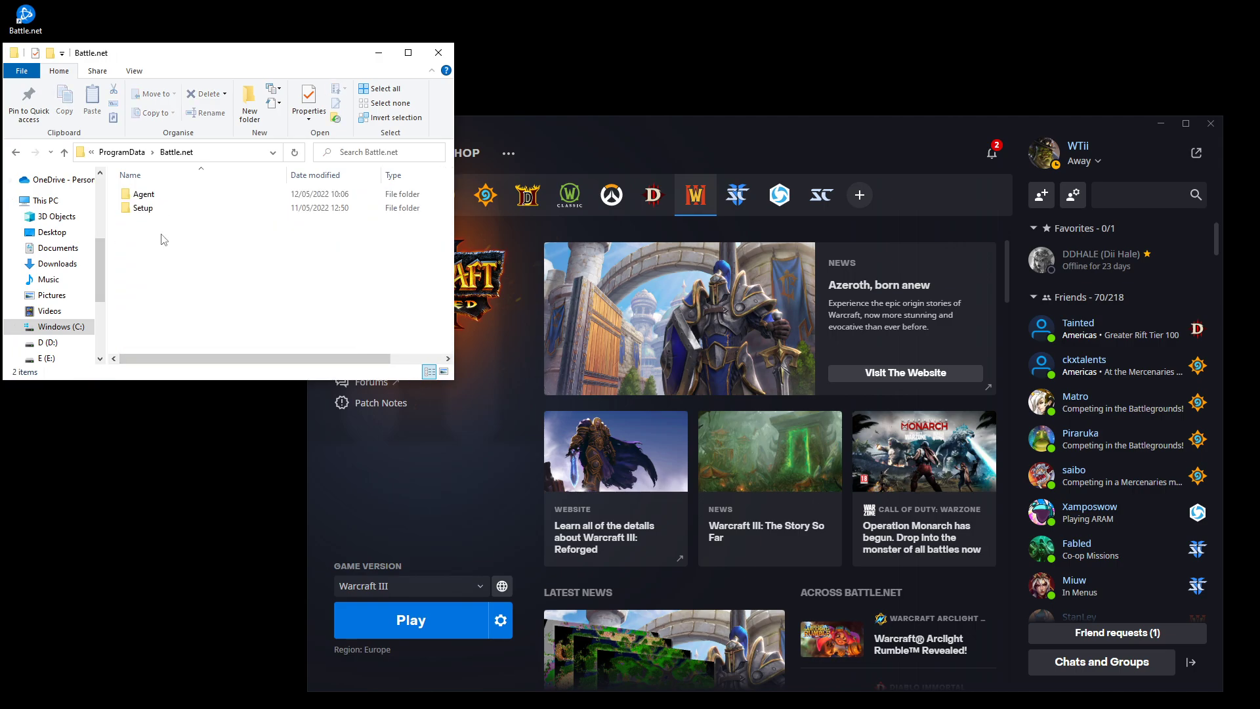
pyautogui.doubleClick(143, 195)
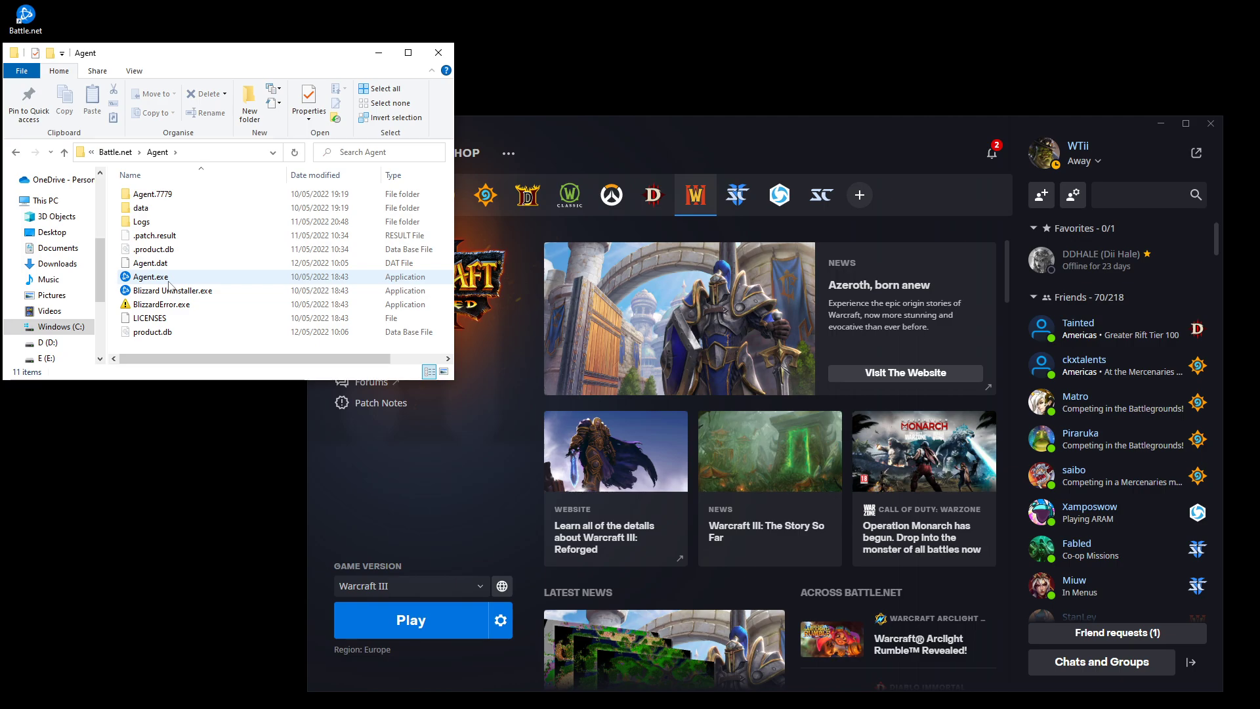
pyautogui.doubleClick(169, 279)
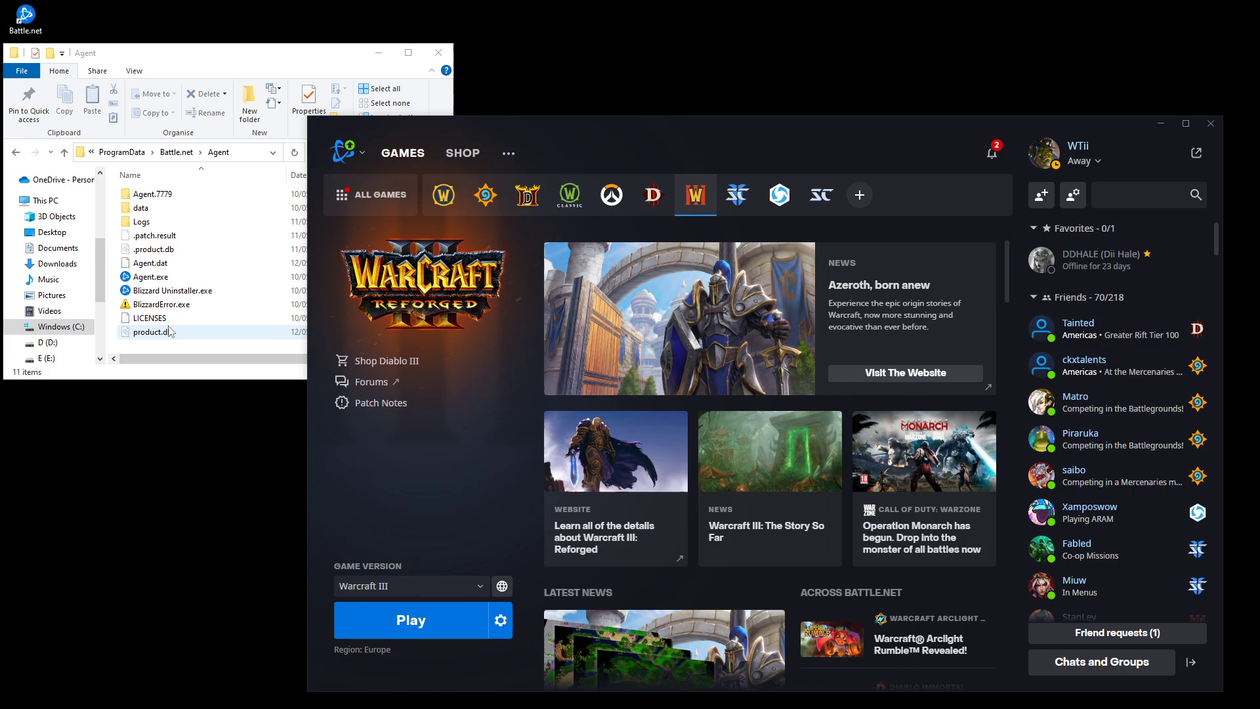
# Step: Launch Warcraft III: Reforged from Battle.net and quit it, and check the Shop page before returning to the Games page
pyautogui.click(414, 631)
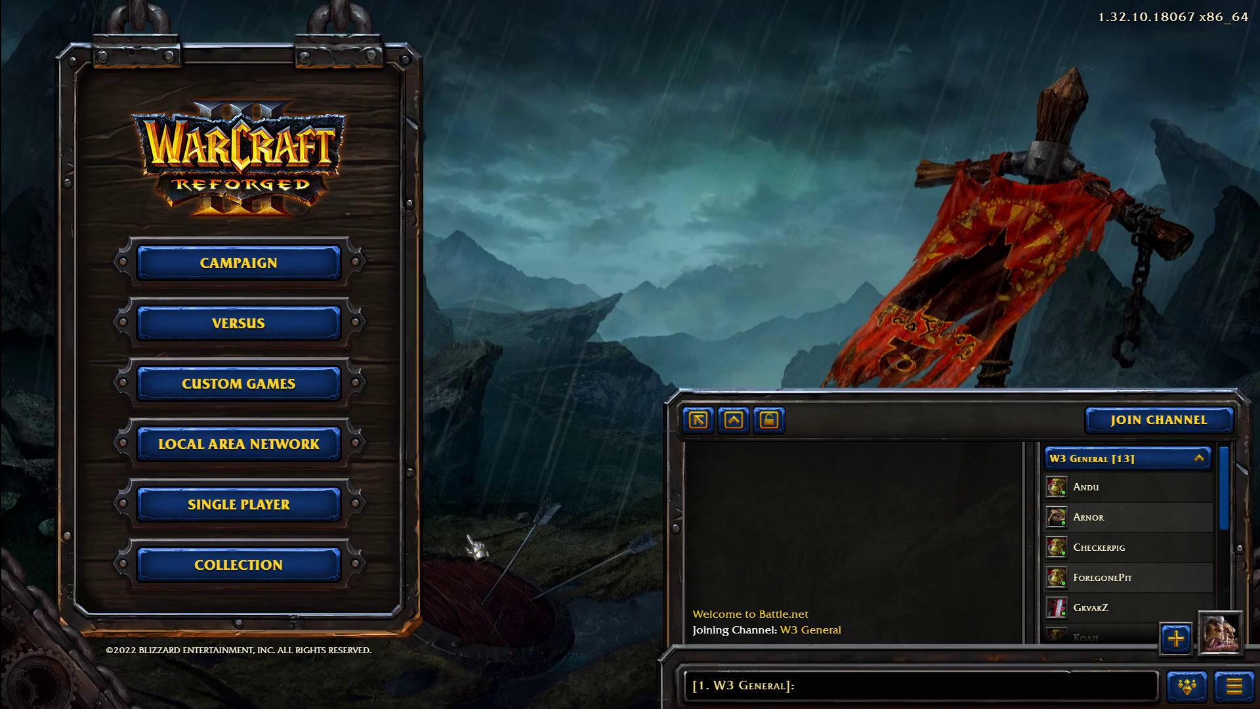
pyautogui.press('Escape')
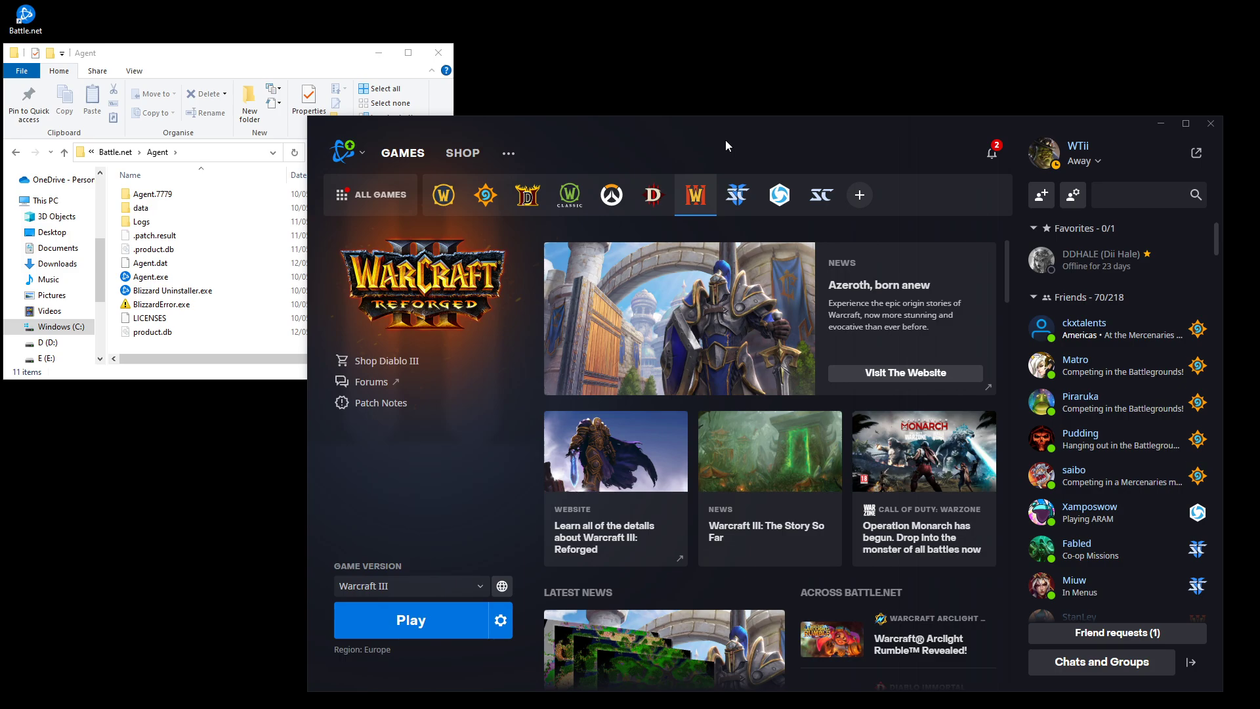
pyautogui.click(460, 158)
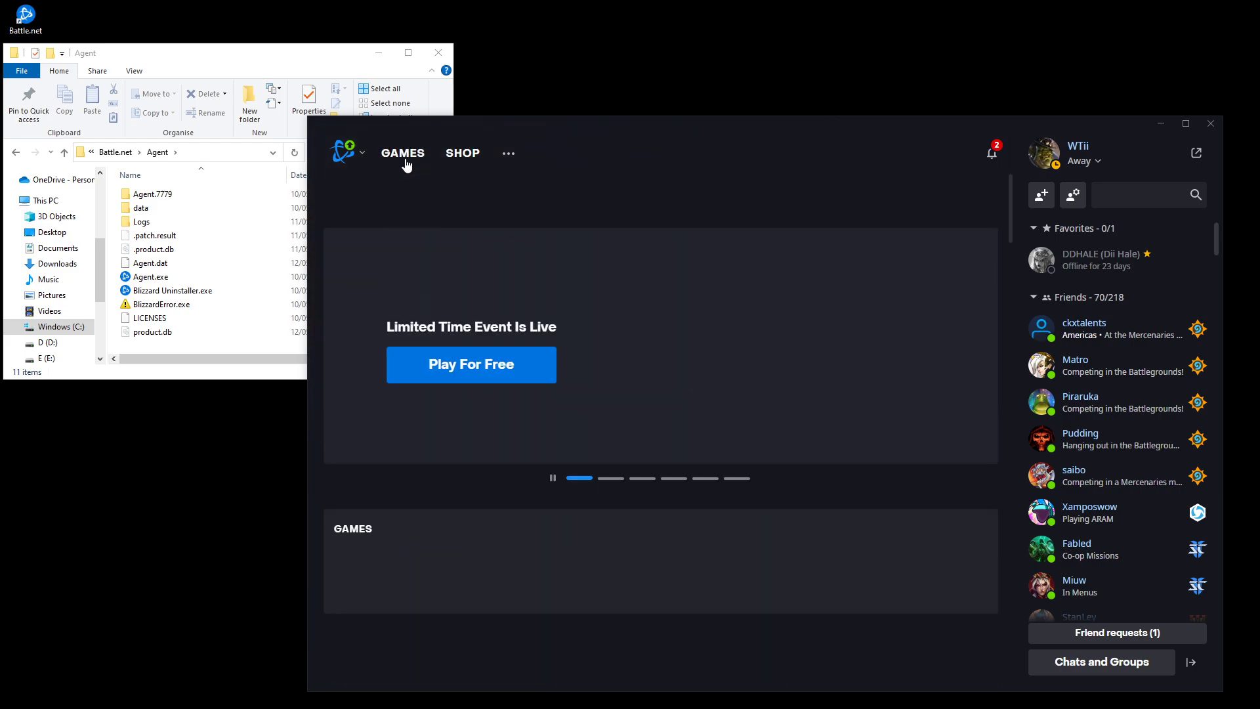
pyautogui.click(407, 156)
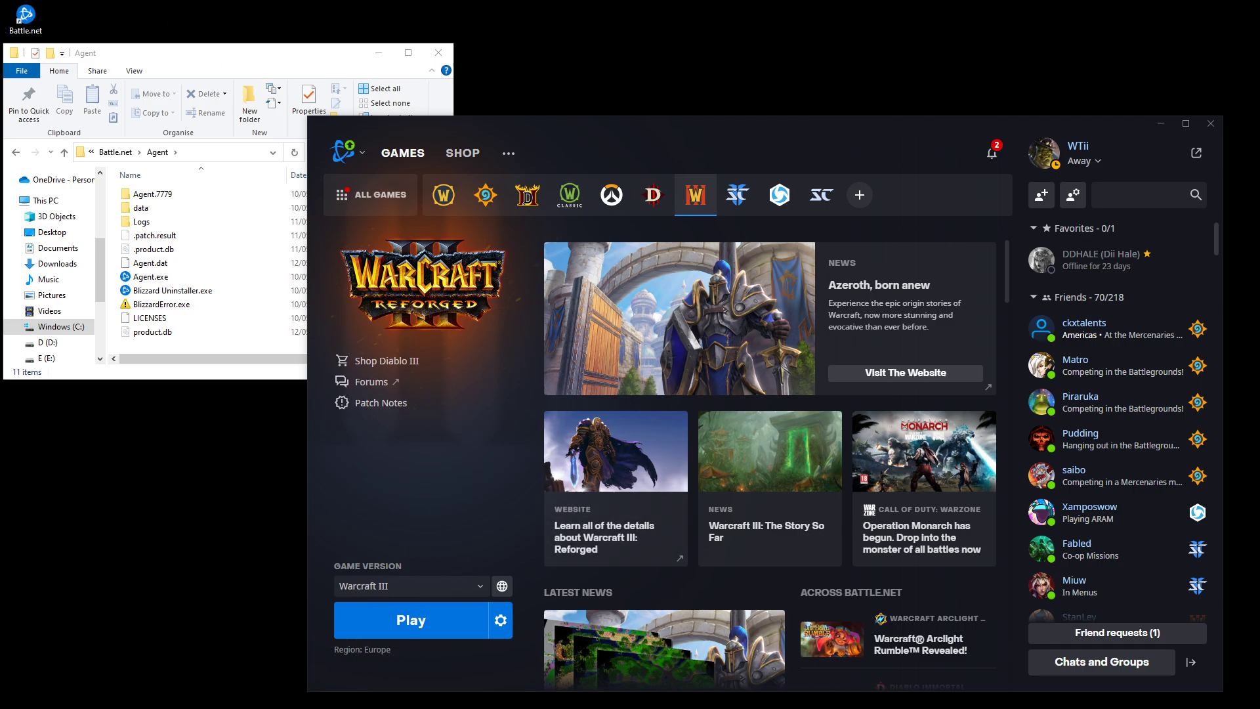
# Step: Go back in File Explorer to the ProgramData folder and bring the Battle.net app to the front
pyautogui.click(17, 153)
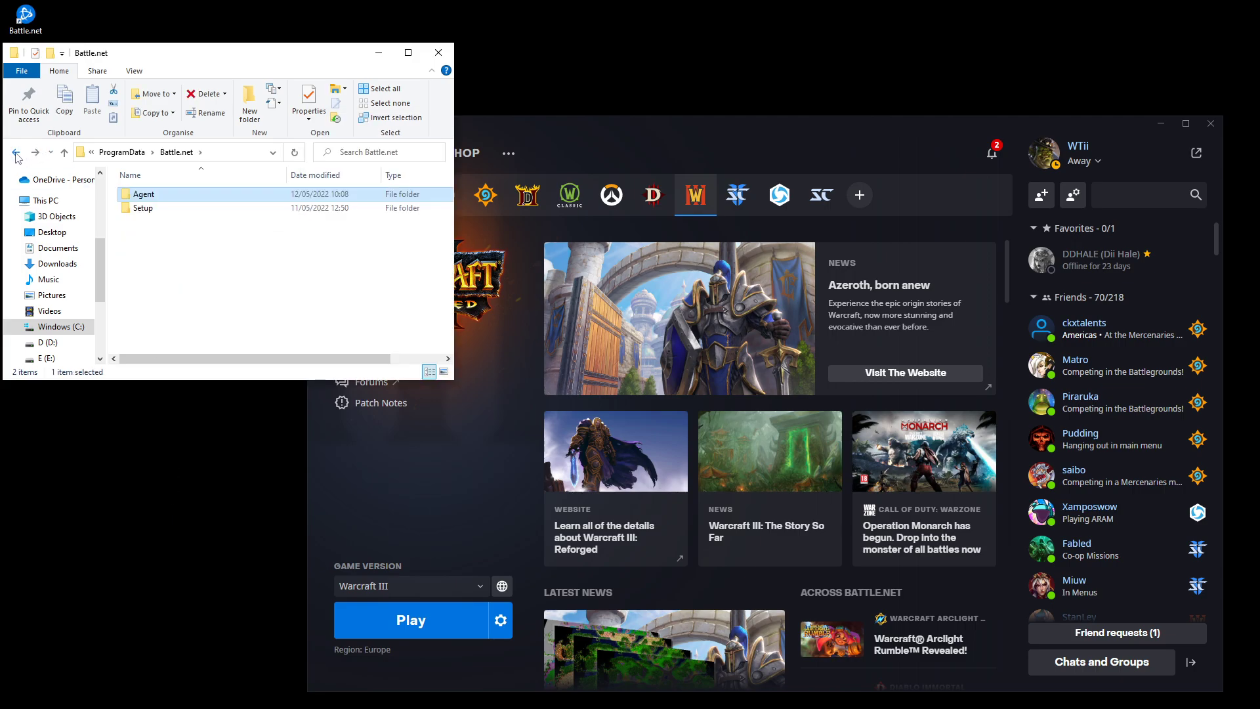
pyautogui.click(16, 153)
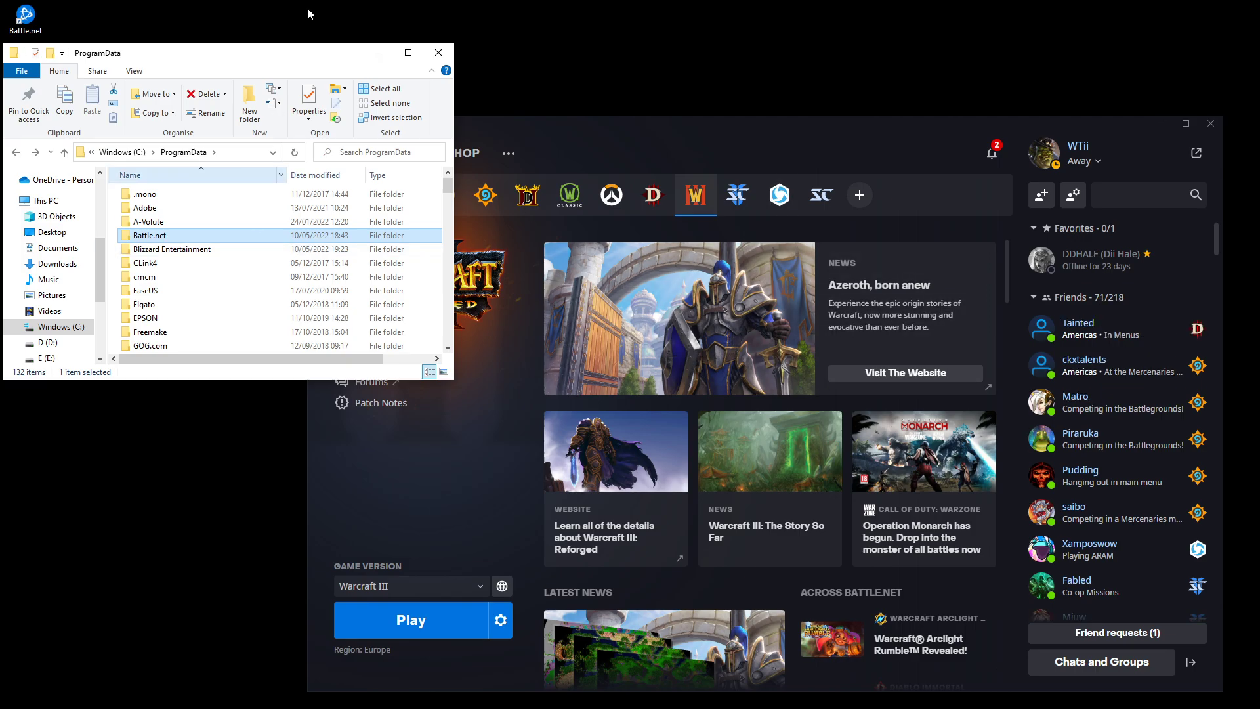
pyautogui.click(808, 130)
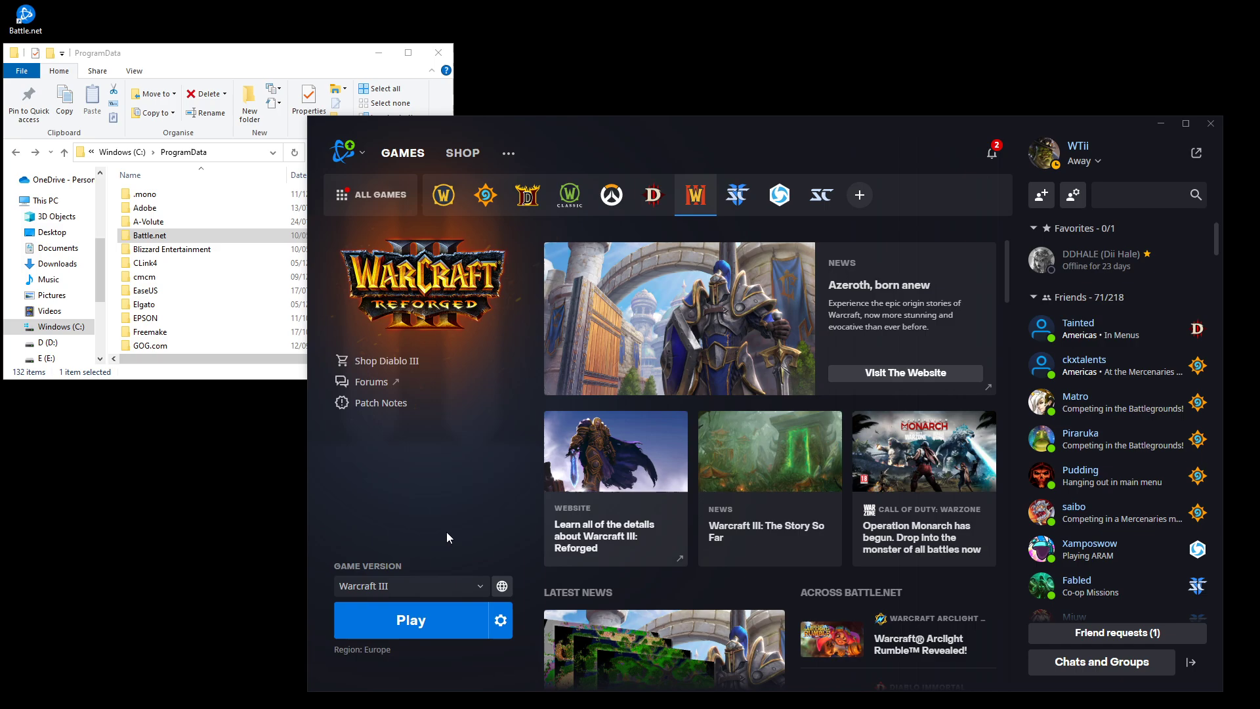